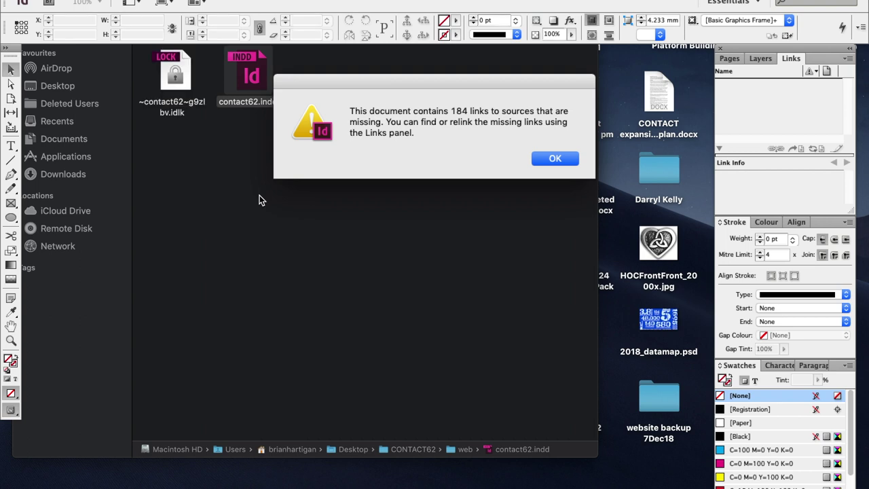
# Dismiss the missing-links alert and delete the full-page soldier photo from the front cover
pyautogui.click(539, 155)
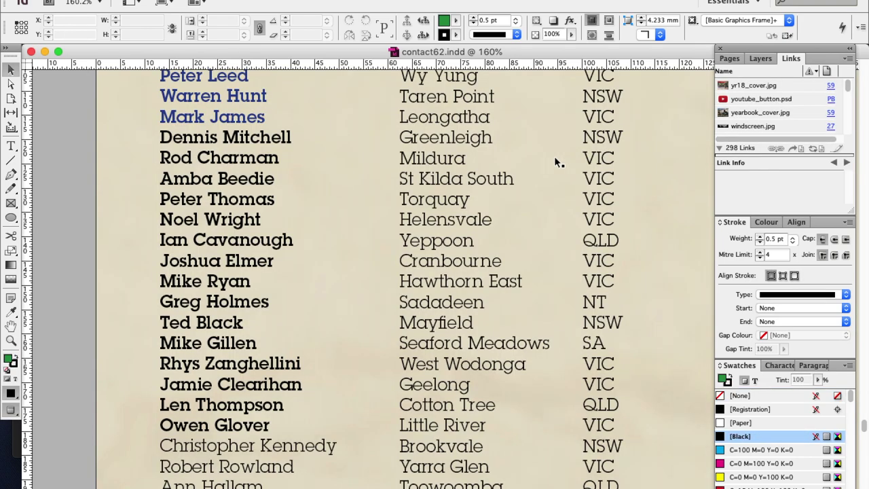
pyautogui.click(544, 218)
pyautogui.scroll(-8, 542, 212)
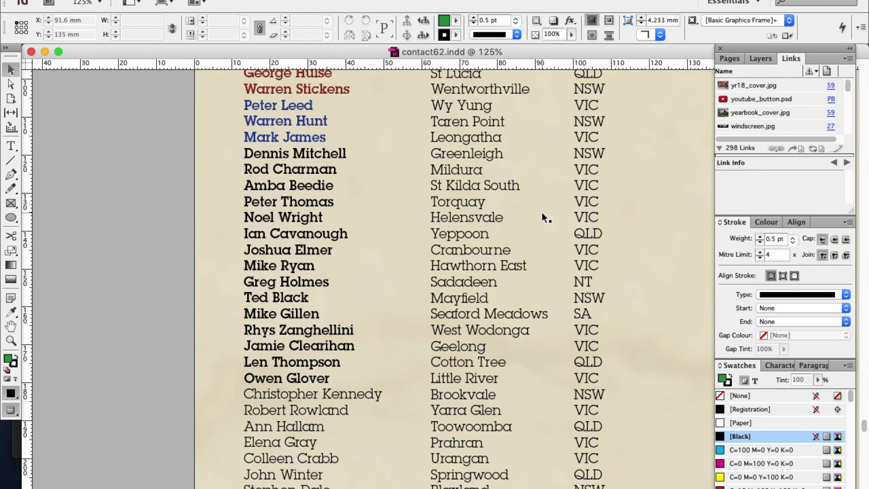
pyautogui.scroll(3, 489, 136)
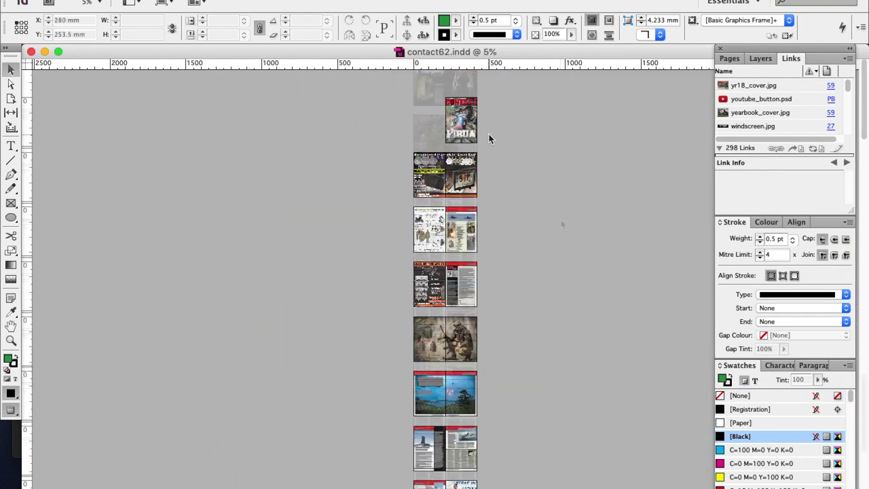
pyautogui.scroll(1, 488, 132)
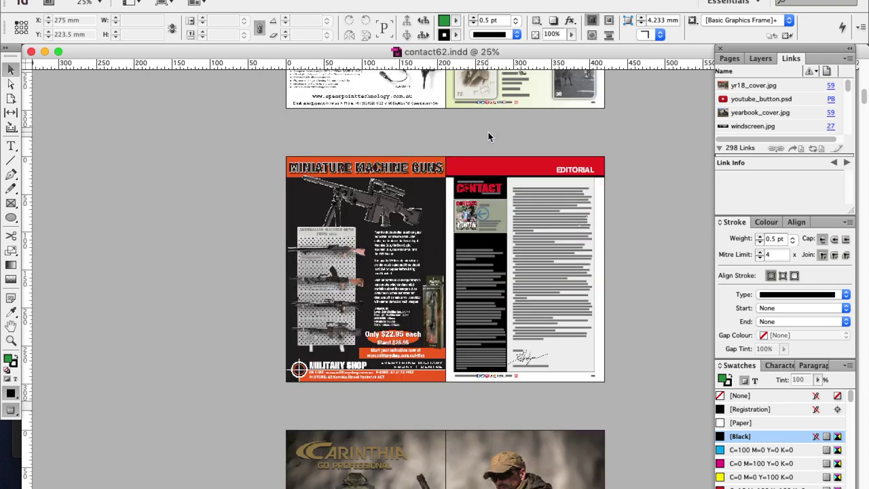
pyautogui.scroll(5, 489, 132)
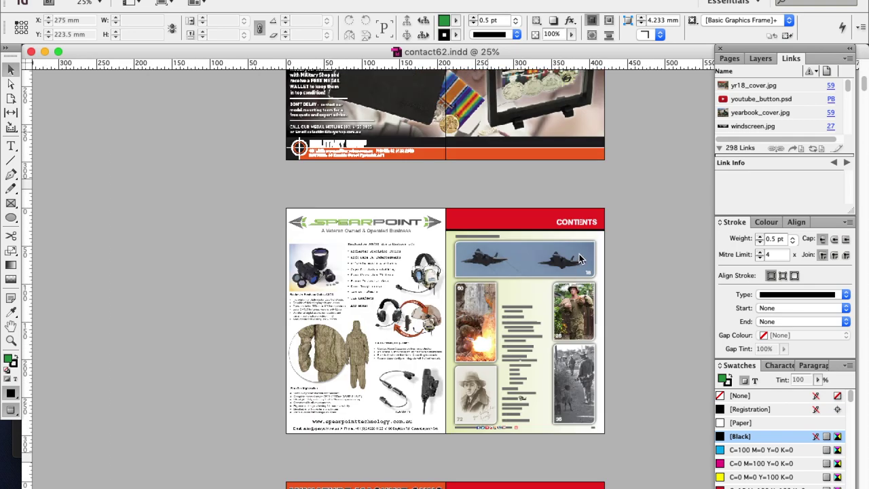
pyautogui.scroll(8, 580, 244)
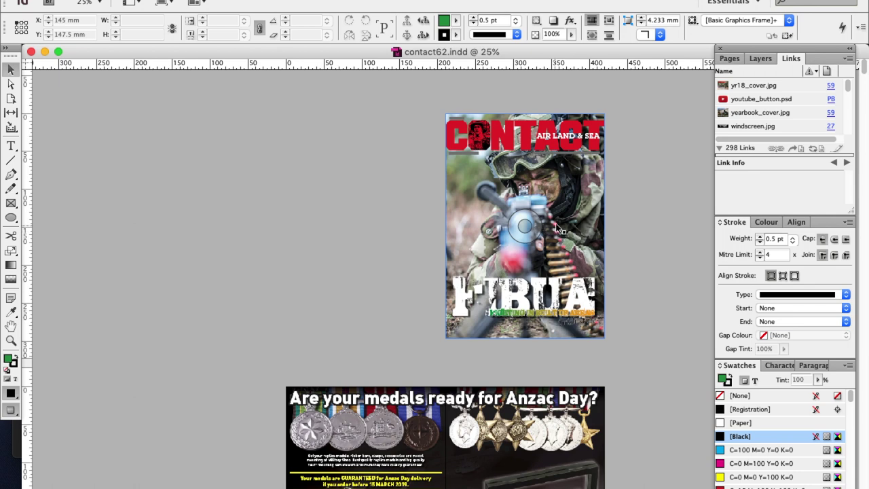
pyautogui.click(558, 227)
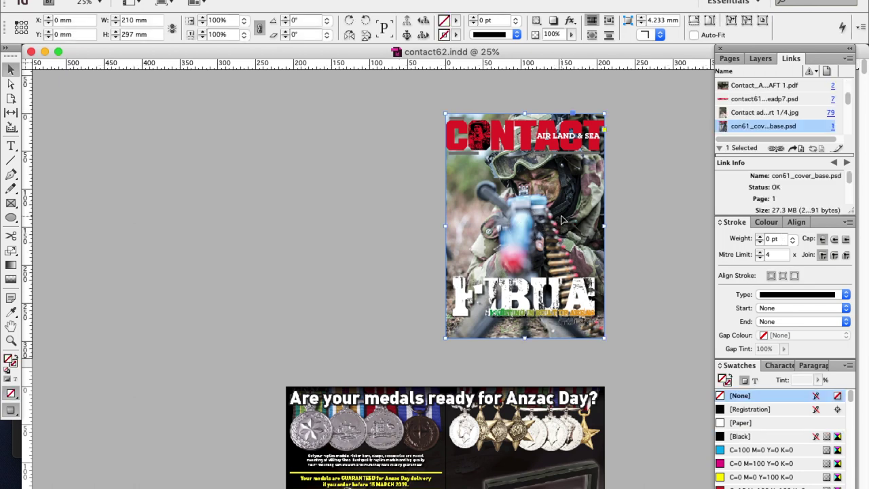
pyautogui.press('Delete')
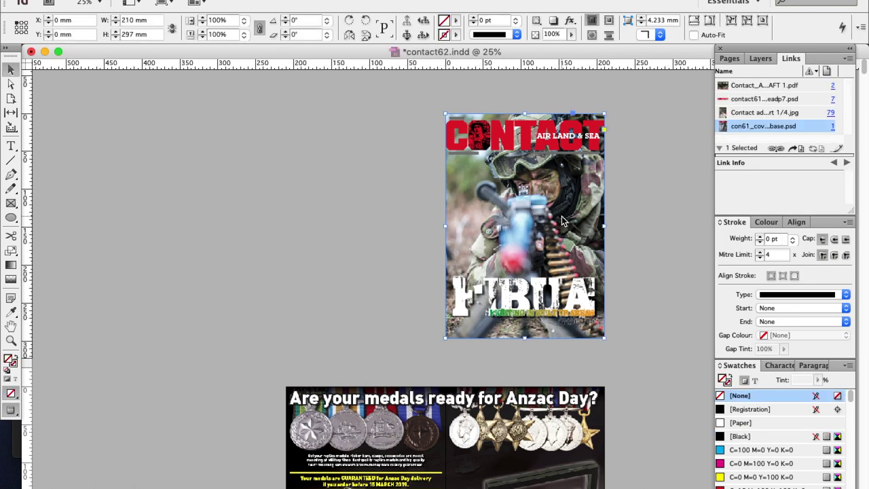
pyautogui.press('BackSpace')
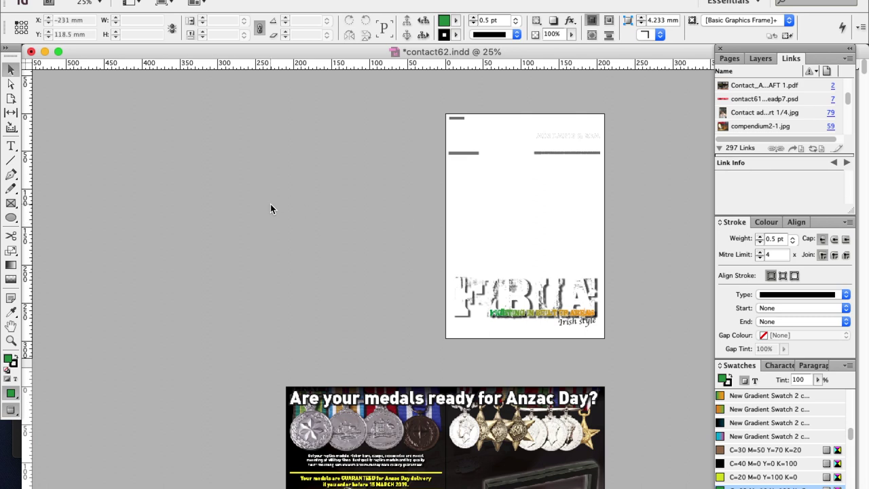
# Update the cover's issue line to ISSUE 62 and its date line to JUNE 2019
pyautogui.click(12, 341)
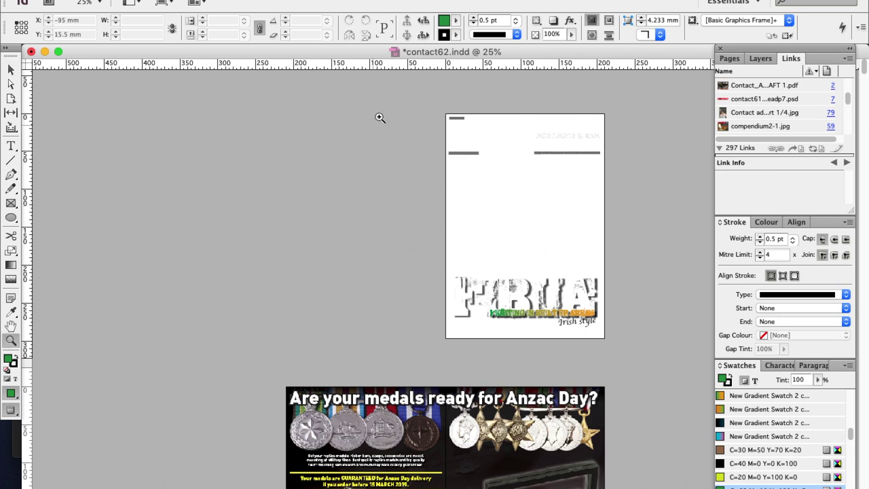
pyautogui.moveTo(404, 93); pyautogui.dragTo(563, 210)
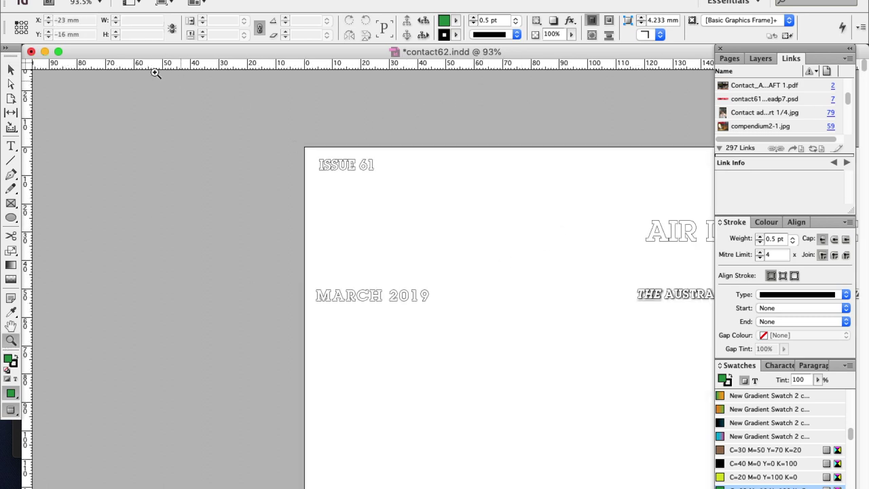
pyautogui.click(12, 146)
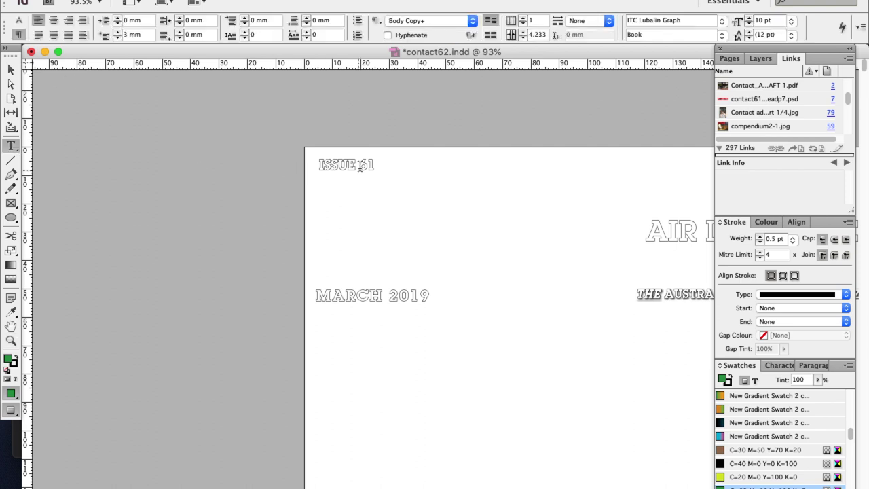
pyautogui.click(409, 117)
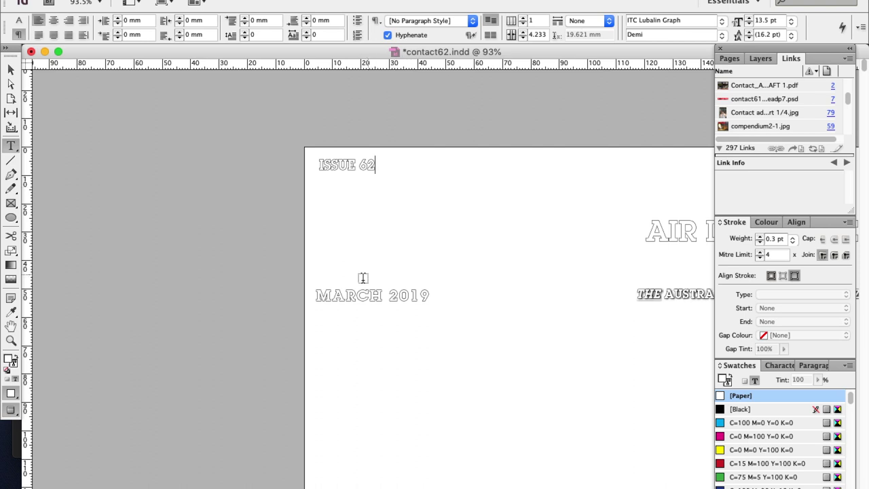
pyautogui.doubleClick(352, 293)
pyautogui.write('JUNE')
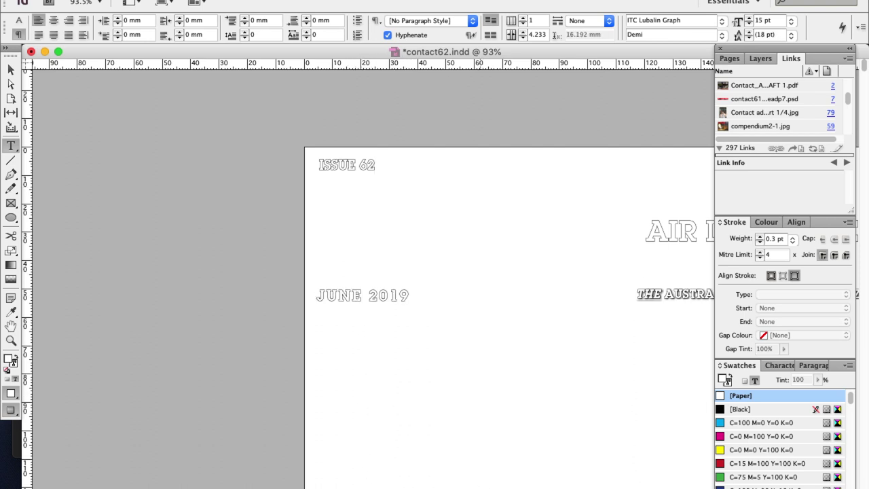
# Replace the large FIBUA headline on the cover with the placeholder ????
pyautogui.hscroll(7, 448, 328)
pyautogui.scroll(-10, 449, 328)
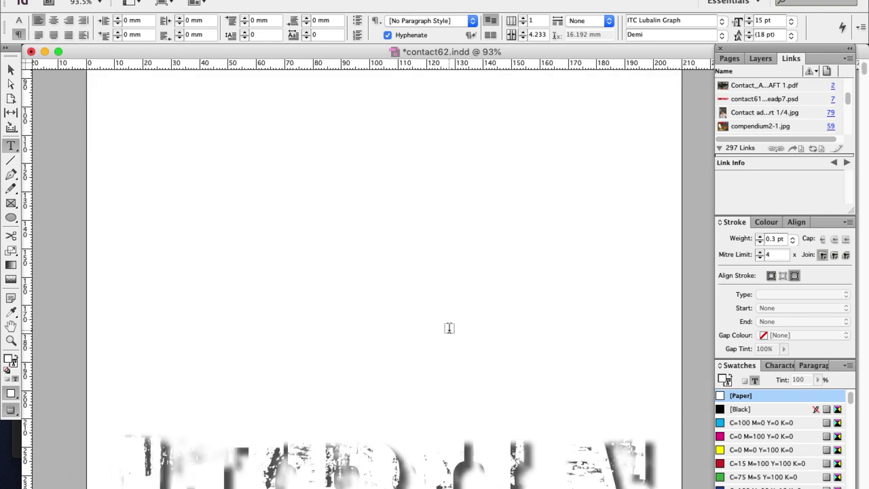
pyautogui.scroll(-5, 448, 328)
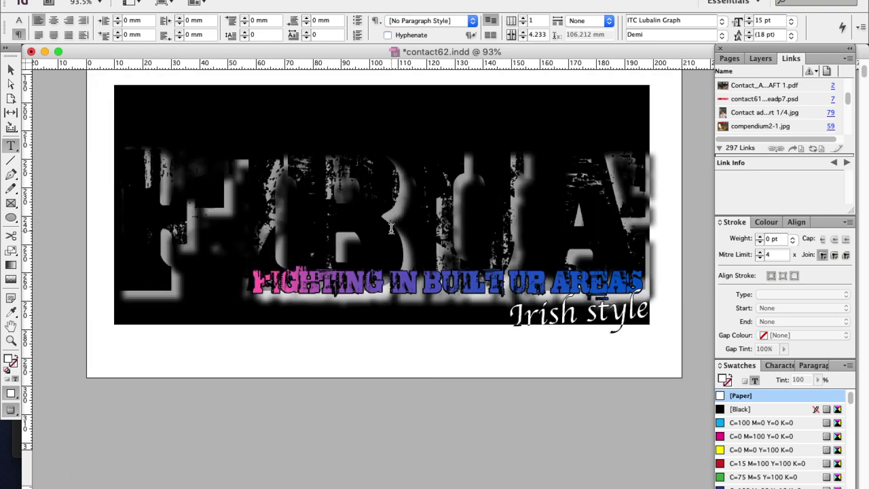
pyautogui.click(391, 229)
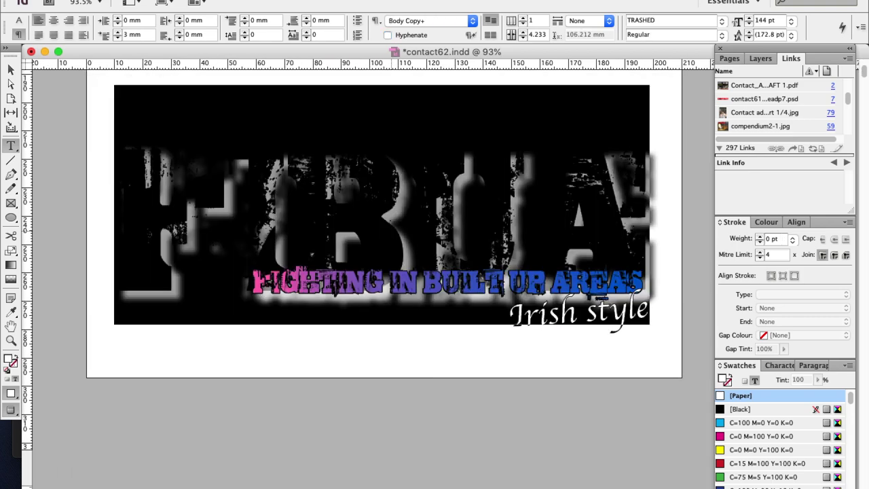
pyautogui.write('????')
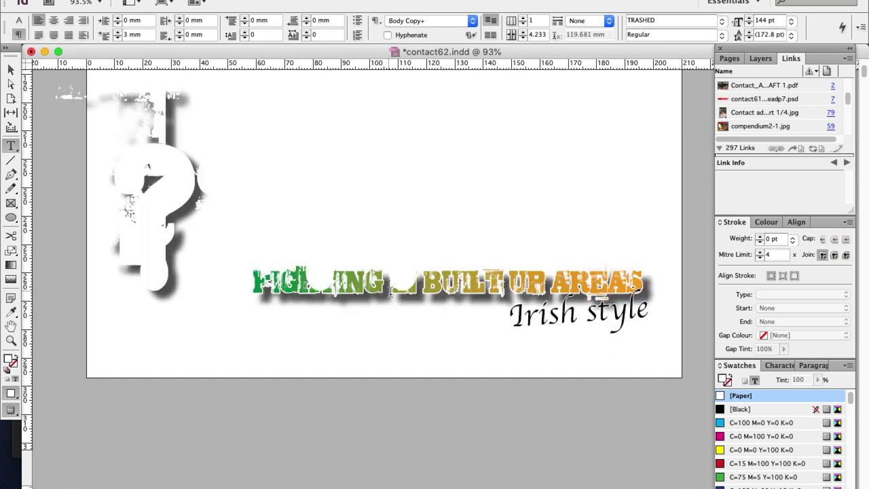
# Replace the cover tagline "Fighting in Built Up Areas" with ???? and delete the "Irish style" text frame
pyautogui.click(11, 71)
pyautogui.doubleClick(300, 297)
pyautogui.press('super+a')
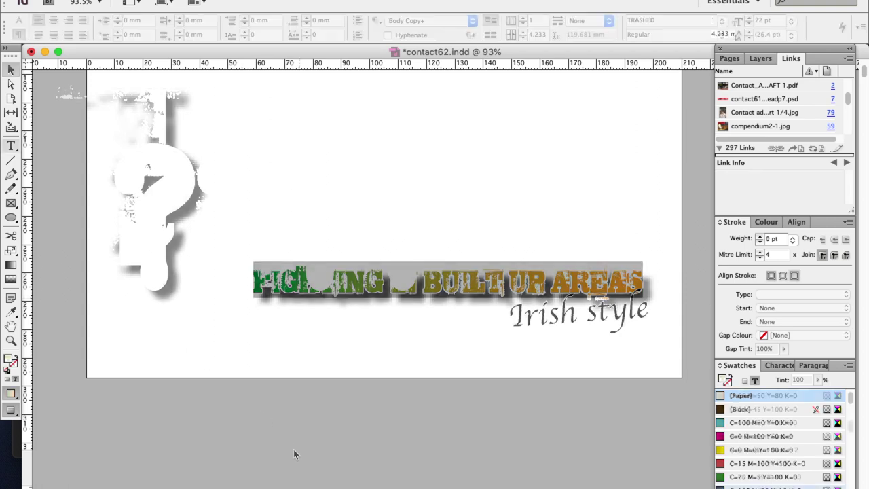
pyautogui.write('????')
pyautogui.click(12, 70)
pyautogui.click(526, 328)
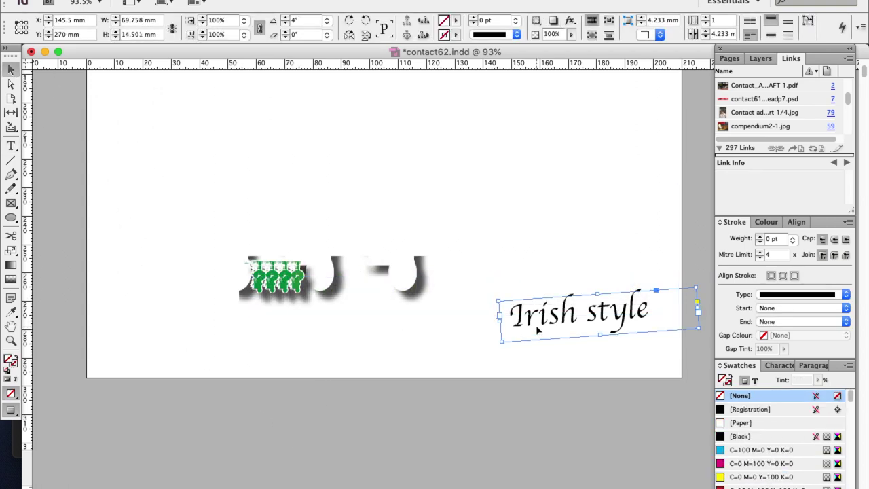
pyautogui.press('Delete')
# Delete the Anzac Day medals advertisement from the spread below the cover
pyautogui.scroll(-10, 437, 360)
pyautogui.scroll(-2, 433, 348)
pyautogui.click(303, 1)
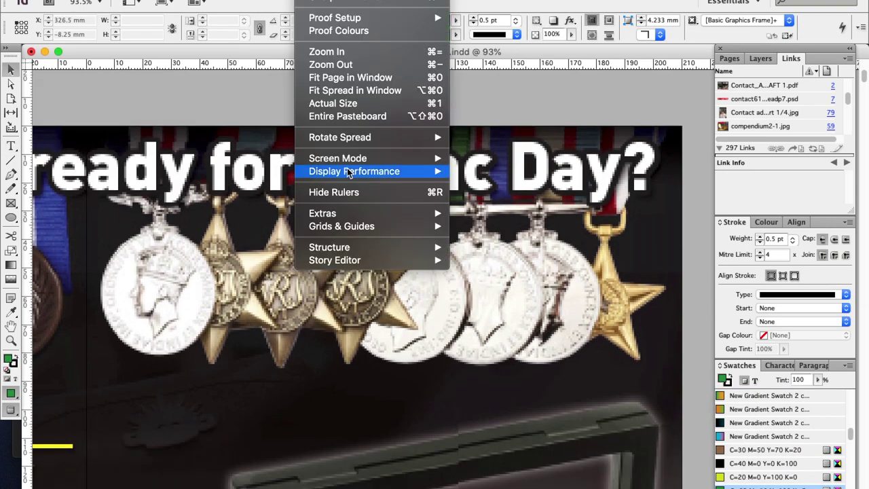
pyautogui.click(211, 107)
pyautogui.press('super+0')
pyautogui.click(619, 179)
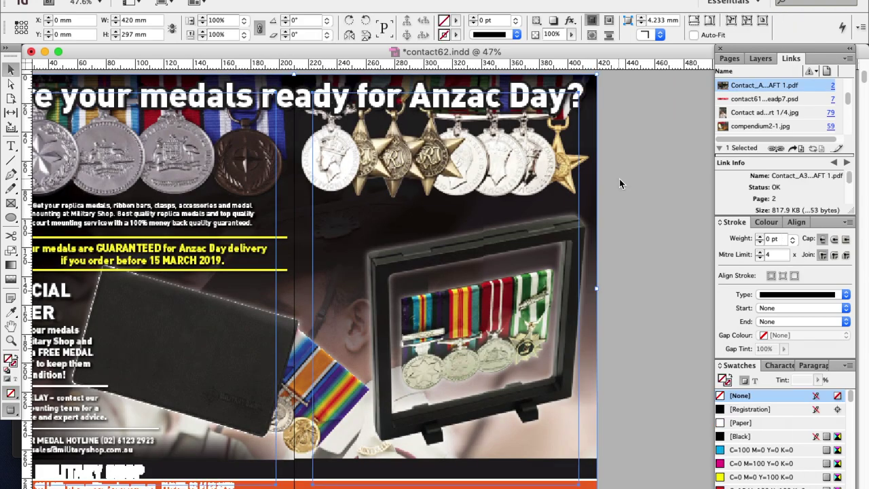
pyautogui.press('Delete')
# Change the issue line on the Contents page to ISSUE 62 – JUNE 2019
pyautogui.scroll(-10, 324, 232)
pyautogui.scroll(-4, 323, 235)
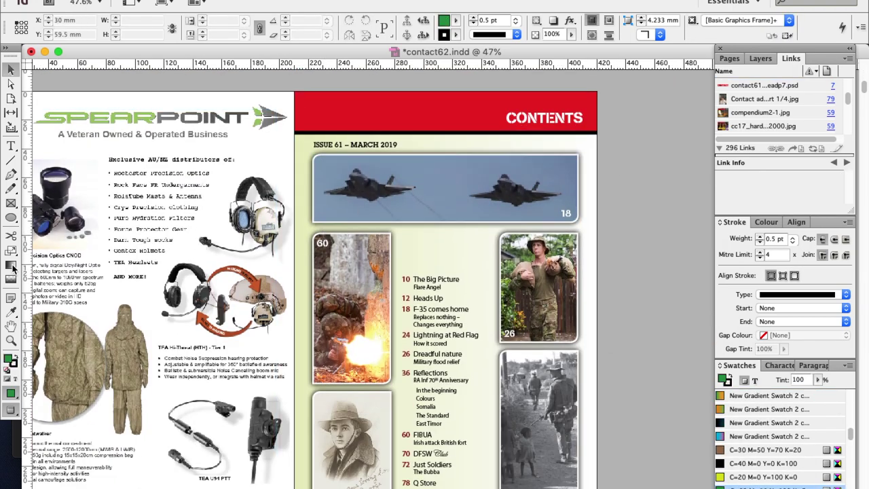
pyautogui.click(11, 340)
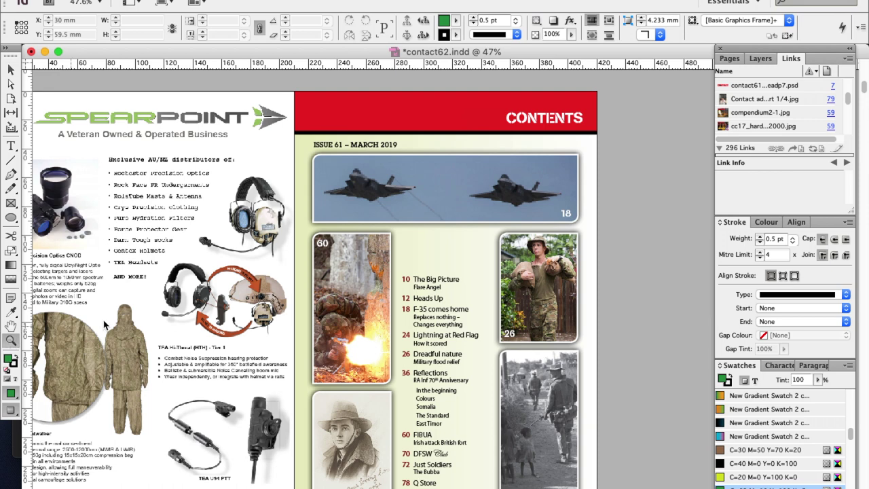
pyautogui.moveTo(305, 119); pyautogui.dragTo(465, 187)
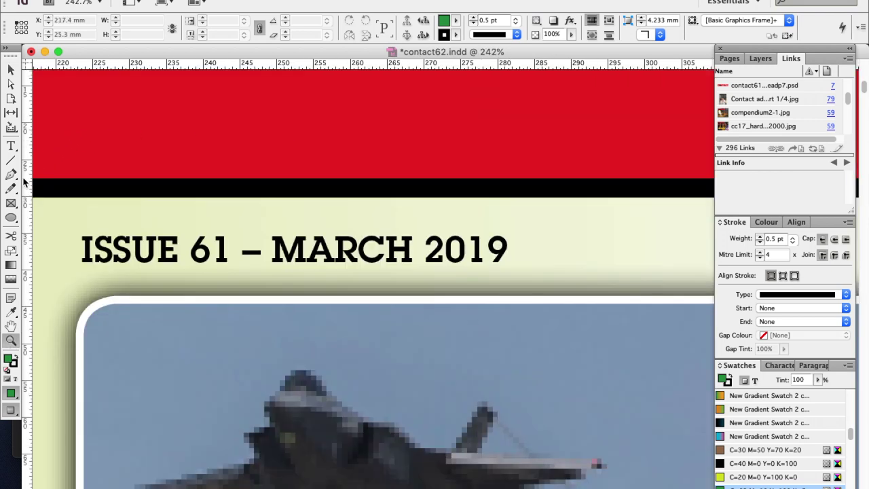
pyautogui.click(11, 145)
pyautogui.click(230, 253)
pyautogui.doubleClick(309, 256)
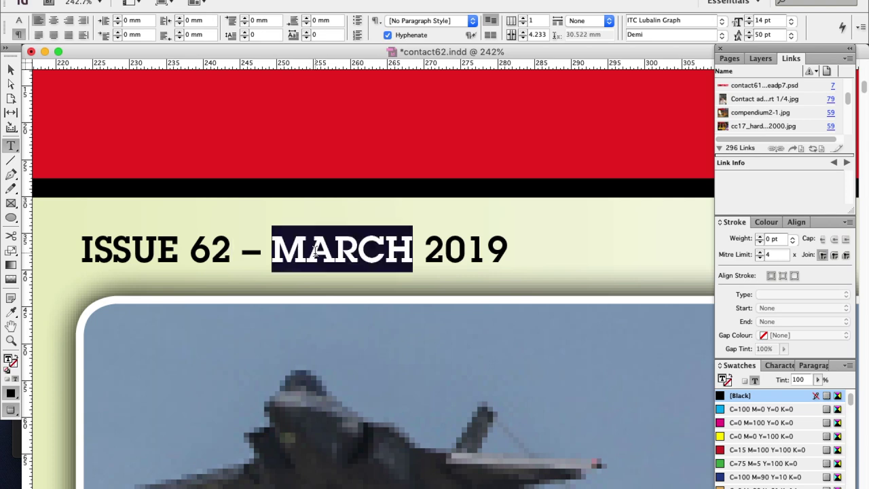
pyautogui.write('JUNE')
pyautogui.press('super+0')
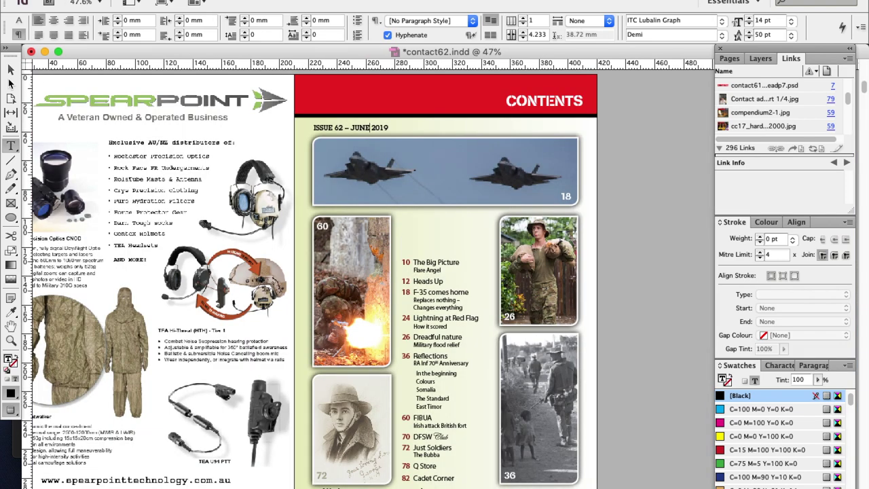
# Delete the five photos on the Contents page, keeping their empty frames
pyautogui.click(11, 84)
pyautogui.click(368, 184)
pyautogui.press('Delete')
pyautogui.click(360, 292)
pyautogui.press('Delete')
pyautogui.click(526, 303)
pyautogui.press('Delete')
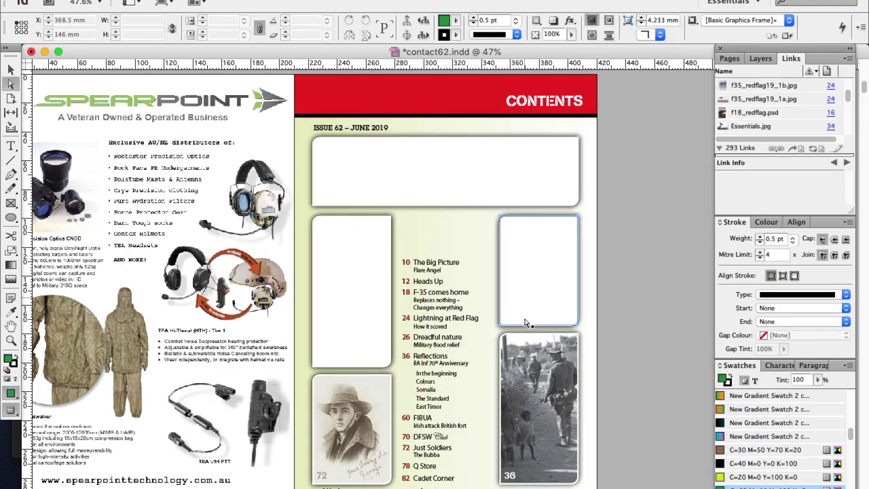
pyautogui.click(538, 394)
pyautogui.press('Delete')
pyautogui.click(363, 424)
pyautogui.press('Delete')
# Replace the "Flare Angel" subtitle under The Big Picture in the contents list with ????
pyautogui.scroll(-5, 123, 420)
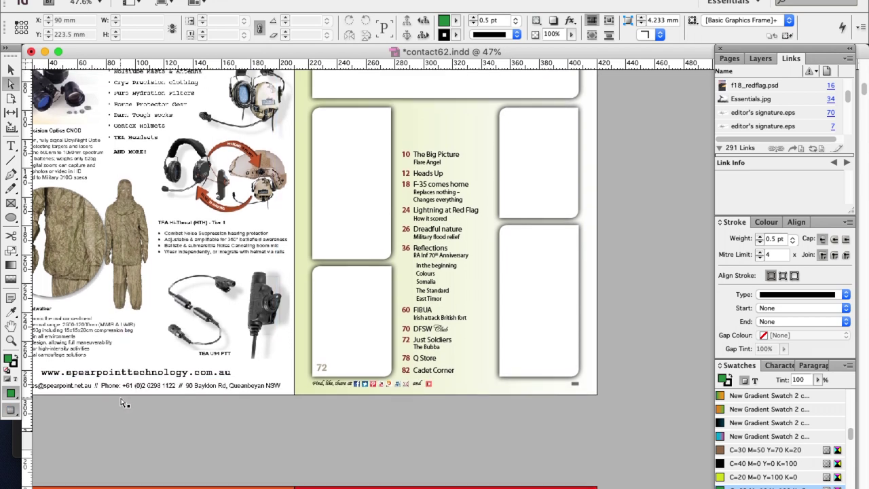
pyautogui.click(11, 341)
pyautogui.moveTo(396, 141); pyautogui.dragTo(521, 229)
pyautogui.press('t')
pyautogui.moveTo(360, 184); pyautogui.dragTo(231, 182)
pyautogui.press('BackSpace')
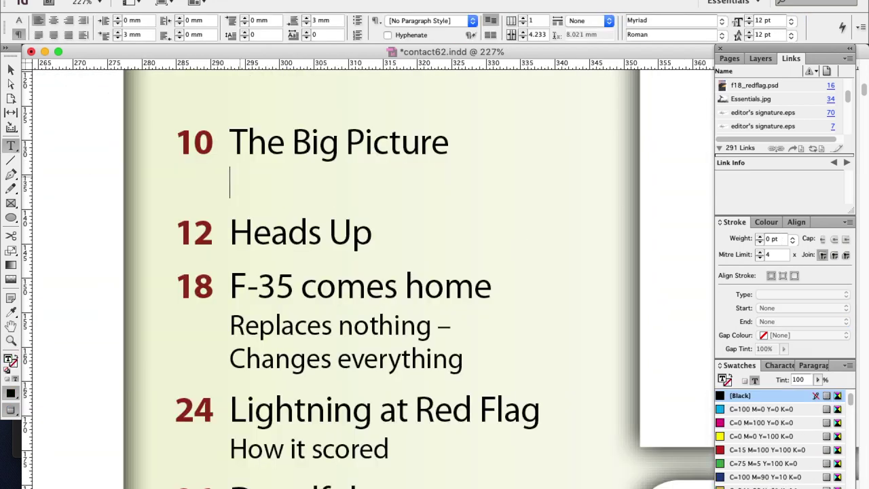
# Replace the title and the two-line subtitle of the page 18 contents entry with ????
pyautogui.moveTo(231, 285); pyautogui.dragTo(492, 286)
pyautogui.write('????')
pyautogui.moveTo(231, 326); pyautogui.dragTo(463, 359)
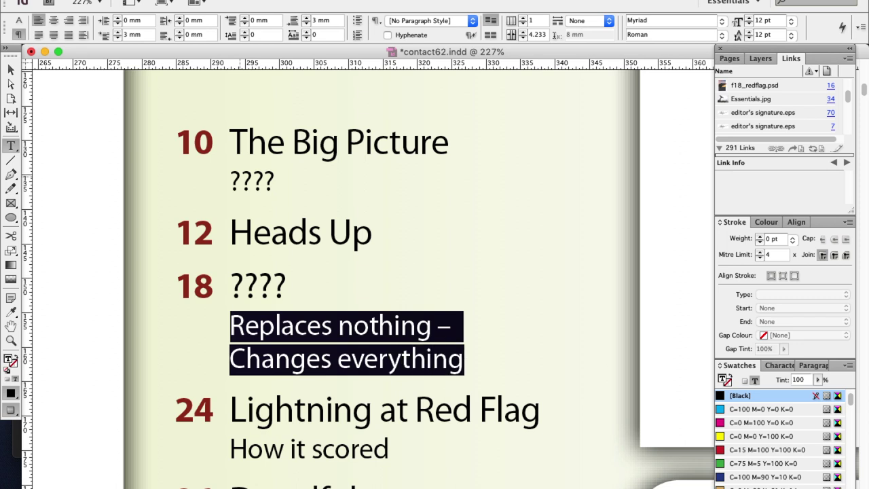
pyautogui.write('????')
# Replace the page 24 contents entry's title "Lightning at Red Flag" and its subtitle with ????
pyautogui.moveTo(231, 385); pyautogui.dragTo(541, 385)
pyautogui.write('????')
pyautogui.press('Right')
pyautogui.hotkey('shift', 'Right')
pyautogui.hotkey('shift', 'Right')
pyautogui.hotkey('shift', 'Right')
pyautogui.hotkey('shift', 'Right')
pyautogui.hotkey('shift', 'Right')
pyautogui.hotkey('shift', 'Right')
pyautogui.hotkey('shift', 'Right')
pyautogui.hotkey('shift', 'Right')
pyautogui.hotkey('shift', 'Right')
pyautogui.hotkey('shift', 'Right')
pyautogui.hotkey('shift', 'Right')
pyautogui.hotkey('shift', 'Right')
pyautogui.hotkey('shift', 'Right')
pyautogui.write('????')
# Replace the page 26 contents entry's title "Dreadful nature" and its subtitle with ????
pyautogui.scroll(-5, 246, 177)
pyautogui.press('Right')
pyautogui.hotkey('shift', 'Right')
pyautogui.hotkey('shift', 'Right')
pyautogui.hotkey('shift', 'Right')
pyautogui.hotkey('shift', 'Right')
pyautogui.hotkey('shift', 'Right')
pyautogui.hotkey('shift', 'Right')
pyautogui.hotkey('shift', 'Right')
pyautogui.hotkey('shift', 'Right')
pyautogui.hotkey('shift', 'Right')
pyautogui.hotkey('shift', 'Right')
pyautogui.hotkey('shift', 'Right')
pyautogui.hotkey('shift', 'Right')
pyautogui.hotkey('shift', 'Right')
pyautogui.hotkey('shift', 'Right')
pyautogui.hotkey('shift', 'Right')
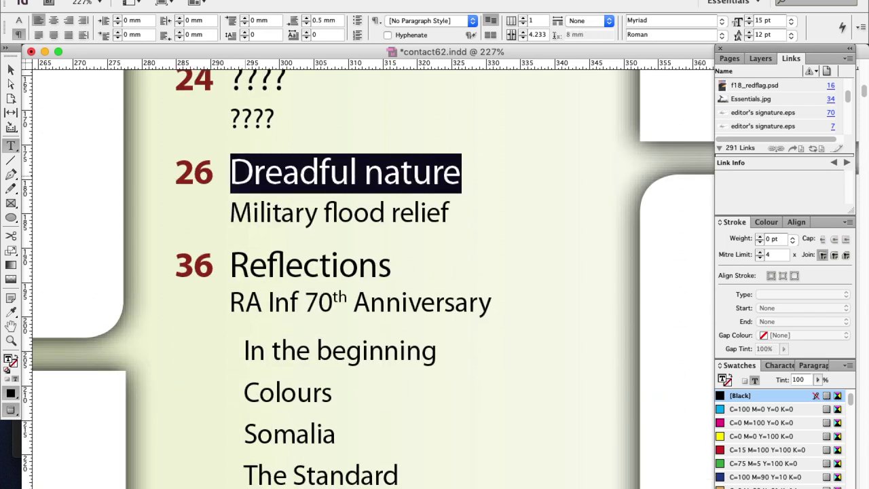
pyautogui.write('????')
pyautogui.press('Right')
pyautogui.hotkey('shift', 'Right')
pyautogui.hotkey('shift', 'Right')
pyautogui.hotkey('shift', 'Right')
pyautogui.hotkey('shift', 'Right')
pyautogui.hotkey('shift', 'Right')
pyautogui.hotkey('shift', 'Right')
pyautogui.hotkey('shift', 'Right')
pyautogui.hotkey('shift', 'Right')
pyautogui.hotkey('shift', 'Right')
pyautogui.hotkey('shift', 'Right')
pyautogui.hotkey('shift', 'Right')
pyautogui.hotkey('shift', 'Right')
pyautogui.hotkey('shift', 'Right')
pyautogui.hotkey('shift', 'Right')
pyautogui.hotkey('shift', 'Right')
pyautogui.hotkey('shift', 'Right')
pyautogui.hotkey('shift', 'Right')
pyautogui.hotkey('shift', 'Right')
pyautogui.hotkey('shift', 'Right')
pyautogui.hotkey('shift', 'Right')
pyautogui.write('????')
pyautogui.press('Right')
pyautogui.press('Right')
pyautogui.press('Right')
# Replace the page 36 contents entry's title "Reflections" and its anniversary subtitle with ????
pyautogui.moveTo(213, 265); pyautogui.dragTo(391, 265)
pyautogui.write('????')
pyautogui.moveTo(177, 302); pyautogui.dragTo(491, 302)
pyautogui.write('????')
# Delete the indented sub-items from "In the beginning" to "East Timor" under the page 36 contents entry
pyautogui.press('Right')
pyautogui.hotkey('shift', 'Down')
pyautogui.hotkey('shift', 'Down')
pyautogui.hotkey('shift', 'Down')
pyautogui.hotkey('shift', 'Down')
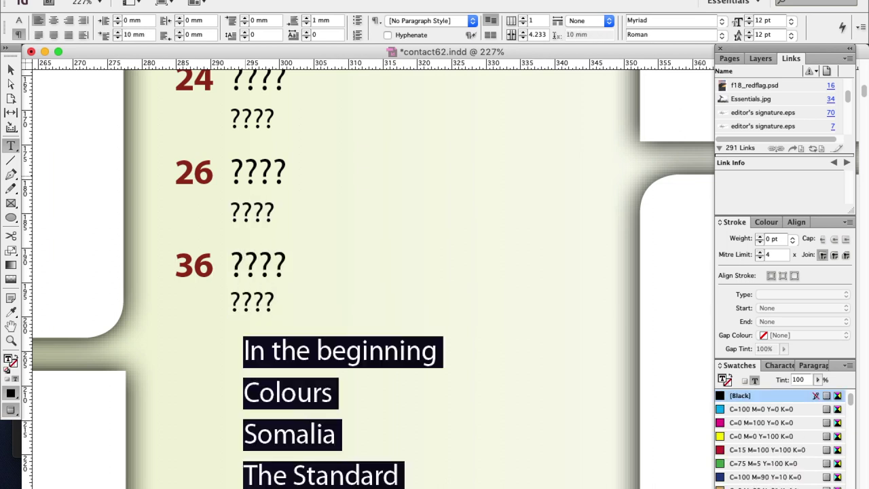
pyautogui.press('BackSpace')
pyautogui.hotkey('shift', 'Right')
pyautogui.hotkey('shift', 'Right')
pyautogui.hotkey('shift', 'Right')
pyautogui.hotkey('shift', 'Right')
pyautogui.hotkey('shift', 'Right')
pyautogui.hotkey('shift', 'Right')
pyautogui.hotkey('shift', 'Right')
pyautogui.hotkey('shift', 'Right')
pyautogui.hotkey('shift', 'Right')
pyautogui.hotkey('shift', 'Right')
pyautogui.press('BackSpace')
pyautogui.press('BackSpace')
# Replace the page 60 entry's title and subtitle, and the subtitle under Just Soldiers, with ????
pyautogui.scroll(-8, 362, 273)
pyautogui.scroll(-1, 362, 273)
pyautogui.moveTo(231, 184); pyautogui.dragTo(316, 185)
pyautogui.write('????')
pyautogui.moveTo(230, 239); pyautogui.dragTo(482, 239)
pyautogui.write('????')
pyautogui.moveTo(230, 424); pyautogui.dragTo(355, 423)
pyautogui.write('????')
# Save the document
pyautogui.scroll(-3, 354, 279)
pyautogui.press('super+0')
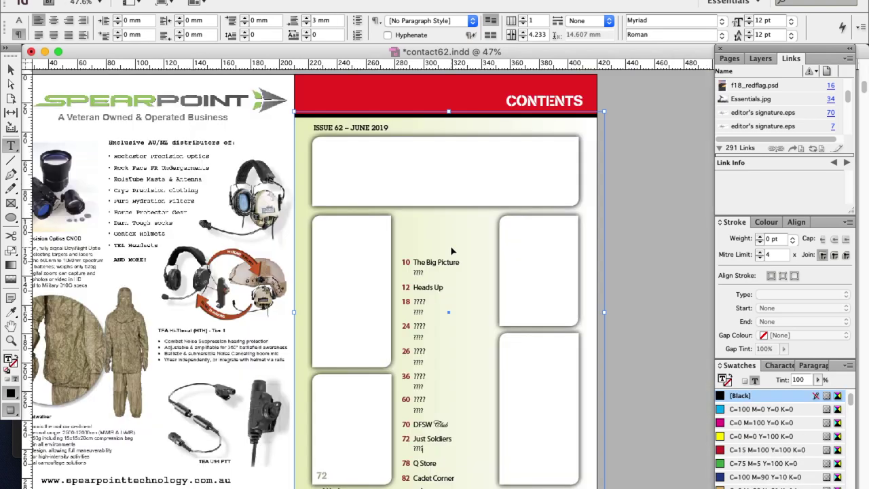
pyautogui.press('super+s')
pyautogui.scroll(-10, 310, 241)
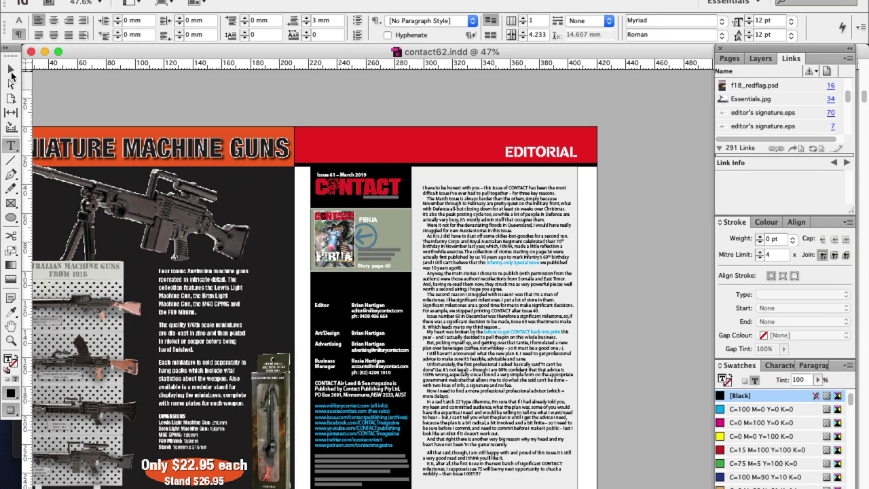
# Delete the Miniature Machine Guns advertisement from the page facing the editorial
pyautogui.click(11, 69)
pyautogui.click(165, 319)
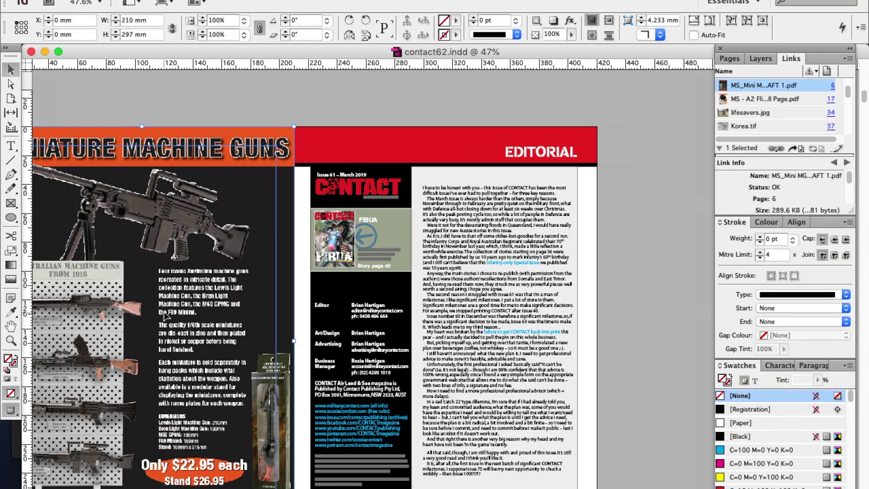
pyautogui.press('Delete')
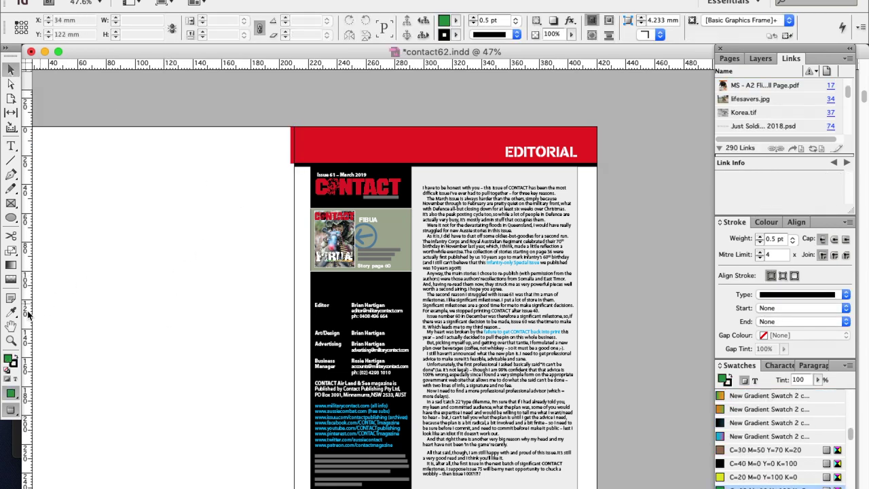
# Update the issue line above the CONTACT logo on the editorial page to "Issue 62 – June 2019"
pyautogui.click(12, 339)
pyautogui.moveTo(280, 150); pyautogui.dragTo(451, 227)
pyautogui.click(12, 145)
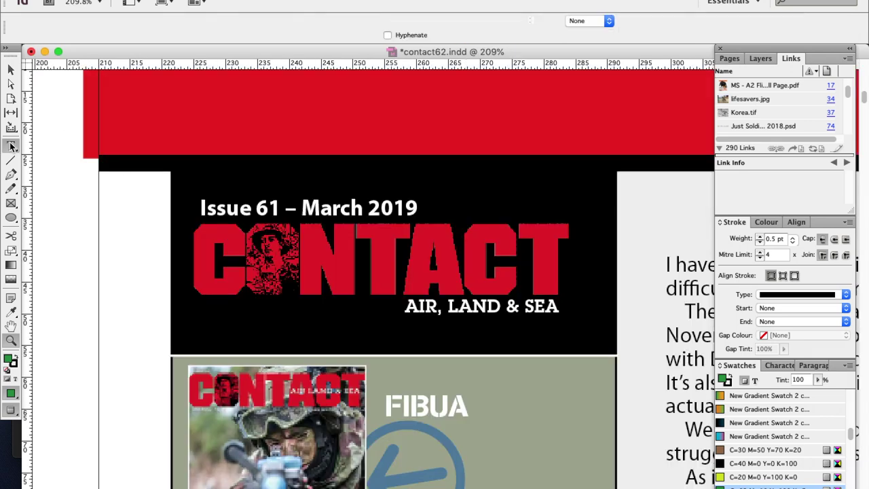
pyautogui.click(277, 207)
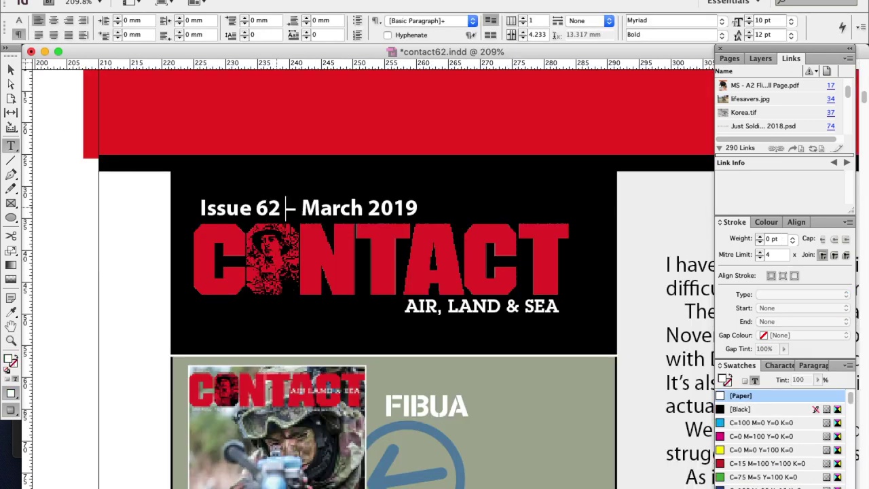
pyautogui.moveTo(302, 207); pyautogui.dragTo(340, 208)
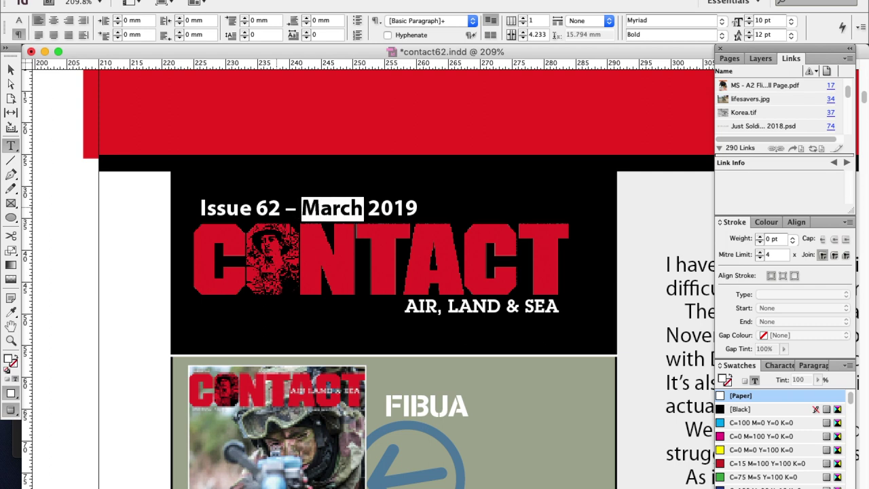
pyautogui.write('June')
# In the editorial page's cover panel, replace the FIBUA title and photographer credit with ???? and the story page number with ??
pyautogui.scroll(-5, 450, 264)
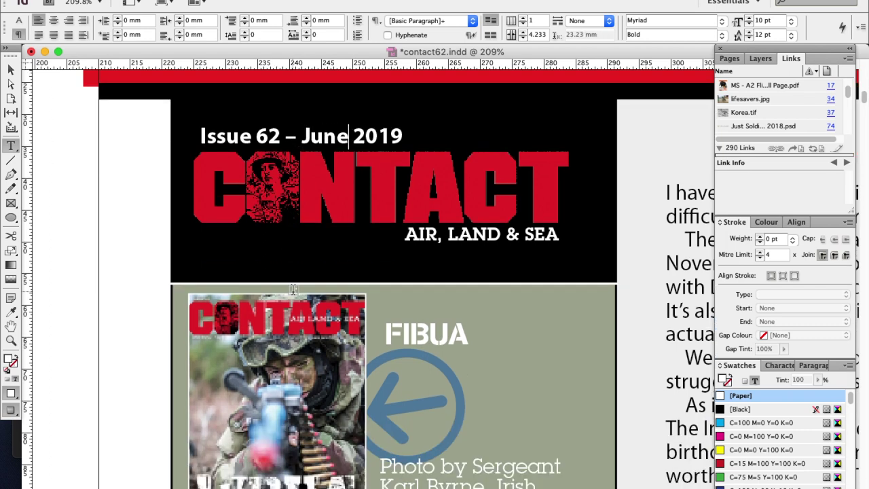
pyautogui.doubleClick(436, 216)
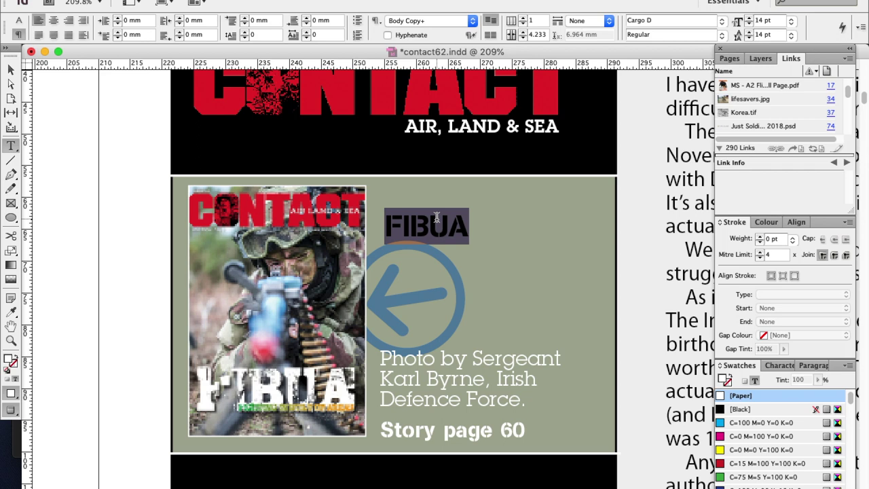
pyautogui.write('????')
pyautogui.moveTo(522, 402); pyautogui.dragTo(474, 358)
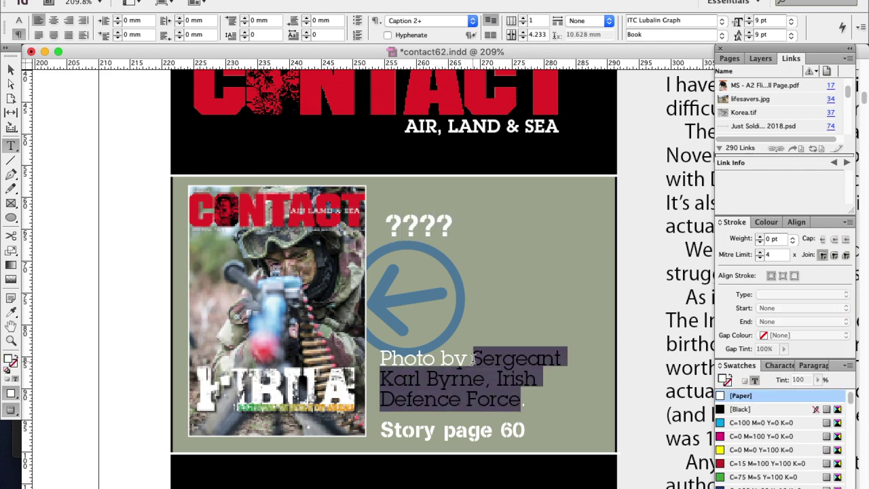
pyautogui.write('????.')
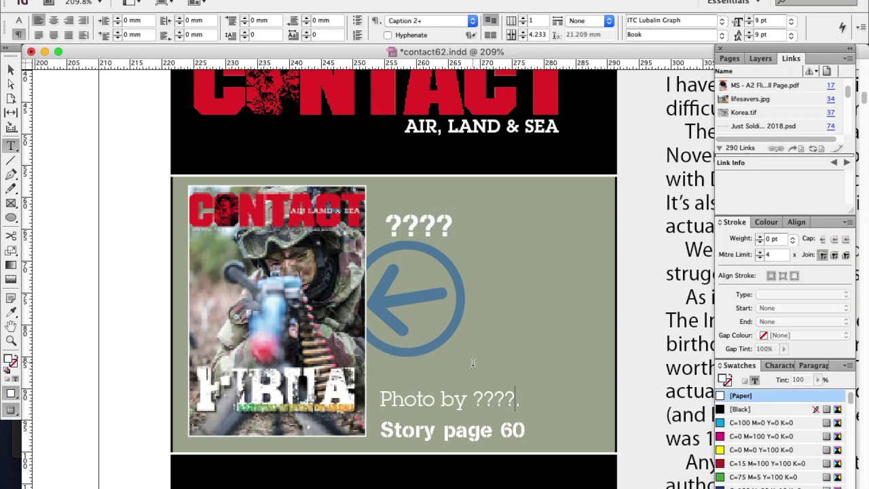
pyautogui.doubleClick(509, 432)
pyautogui.write('?')
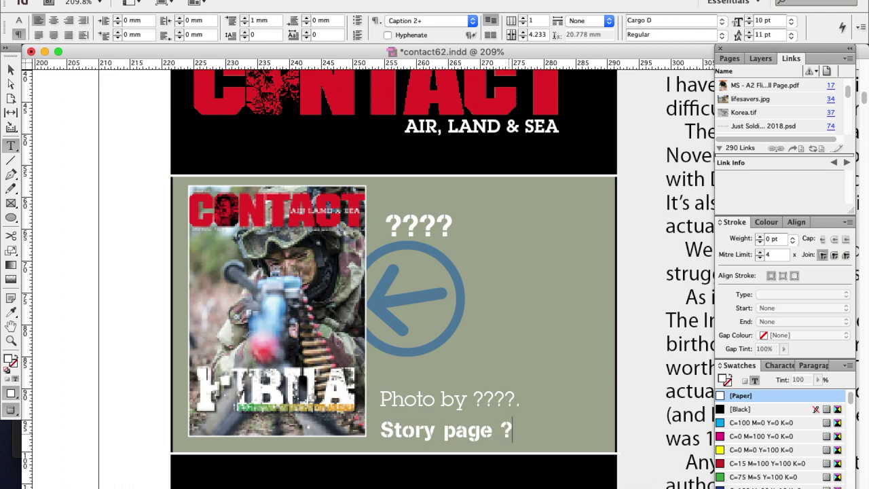
# Delete the magazine cover image from the editorial page's cover panel
pyautogui.click(10, 85)
pyautogui.click(210, 275)
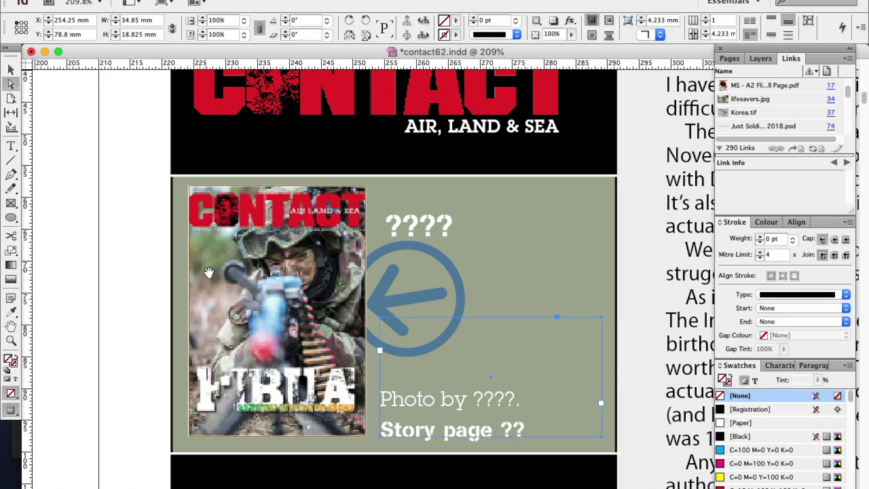
pyautogui.press('Delete')
# Replace the editorial's opening paragraph with ???? and all remaining body text above the sign-off with ?????
pyautogui.moveTo(683, 181); pyautogui.dragTo(57, 153)
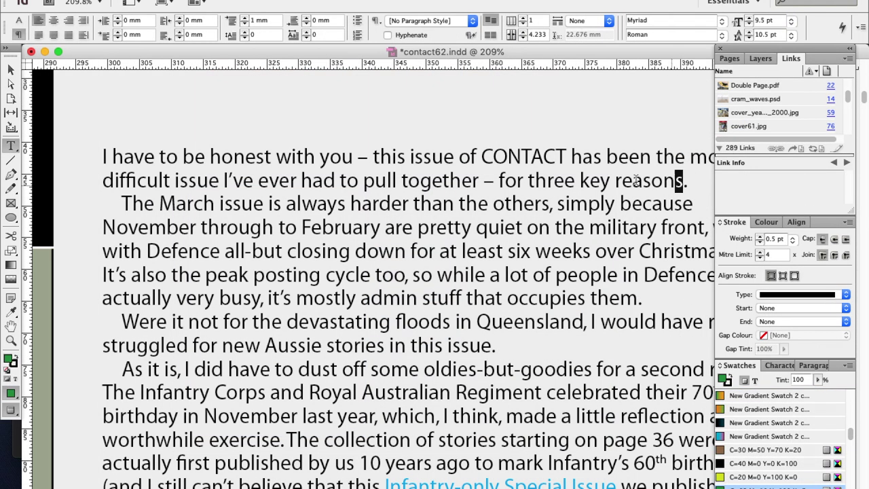
pyautogui.write('?')
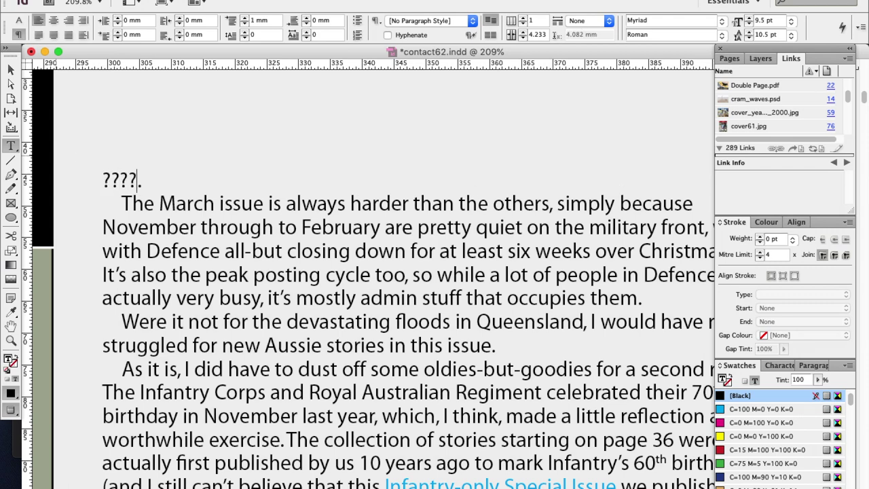
pyautogui.moveTo(123, 203); pyautogui.dragTo(350, 329)
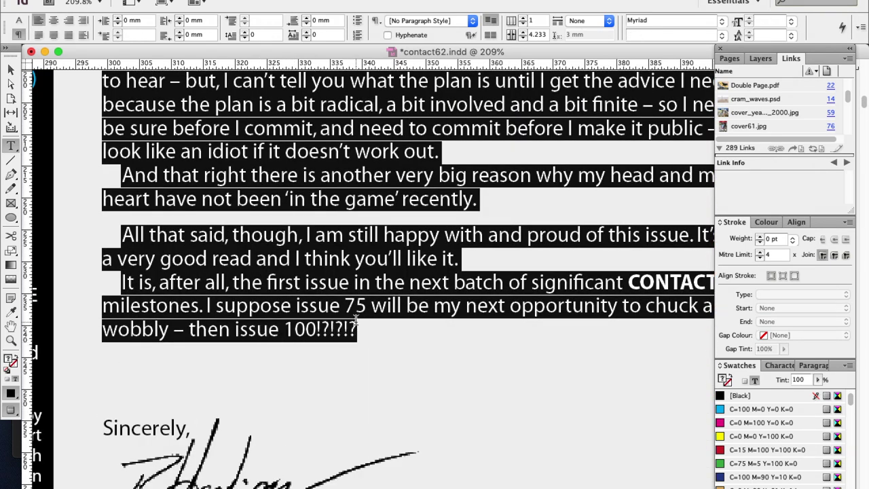
pyautogui.write('????.')
pyautogui.press('Return')
pyautogui.write('????')
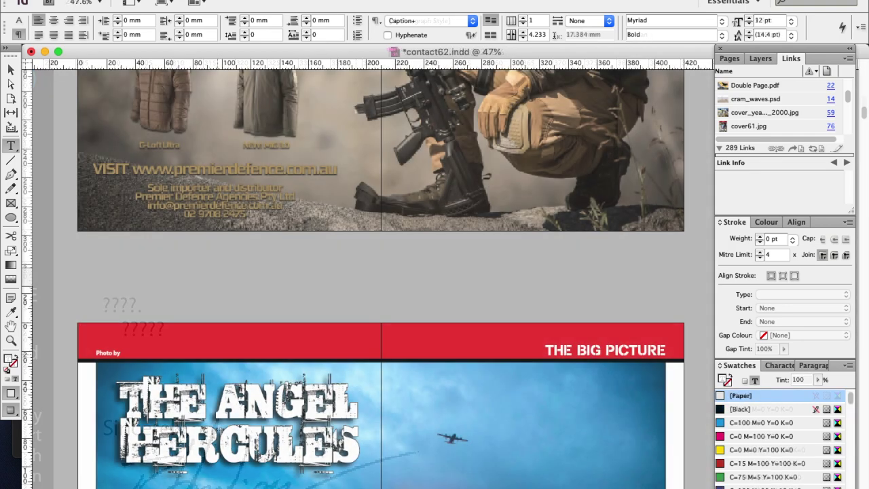
# On The Big Picture spread, set the photo credit and headline to ????? and replace the caption with question marks
pyautogui.write('?????')
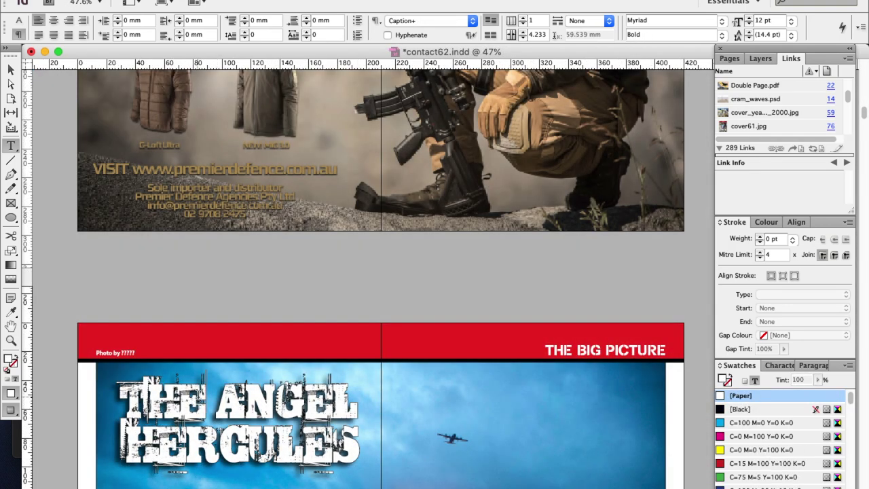
pyautogui.moveTo(123, 399); pyautogui.dragTo(367, 450)
pyautogui.write('?????')
pyautogui.scroll(-5, 380, 278)
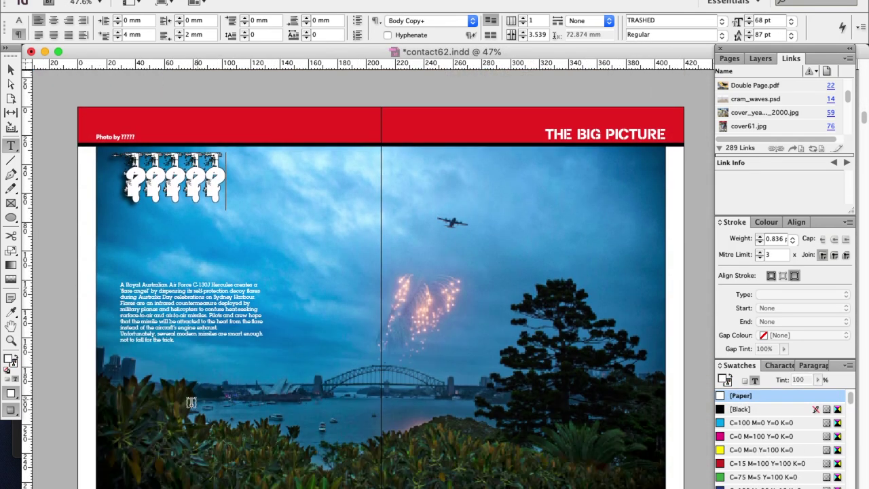
pyautogui.click(156, 320)
pyautogui.press('super+a')
pyautogui.write('??')
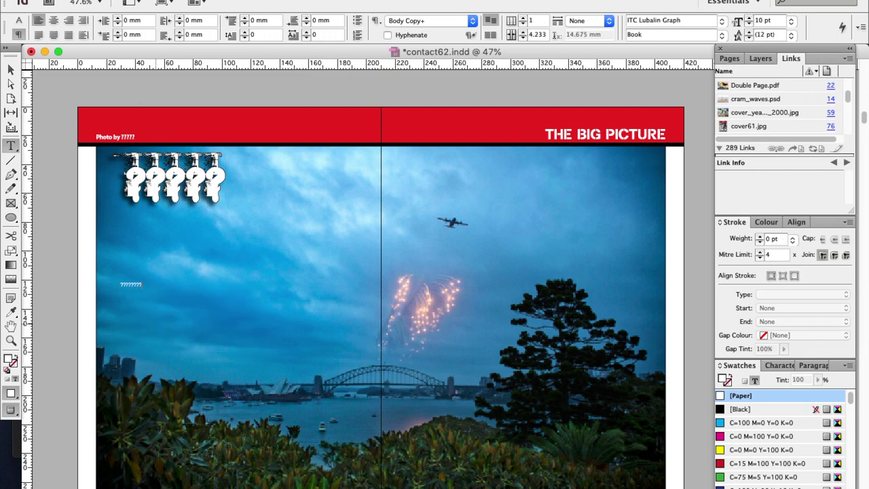
# Delete the Sydney Harbour photo that fills The Big Picture spread
pyautogui.scroll(-2, 157, 320)
pyautogui.click(11, 84)
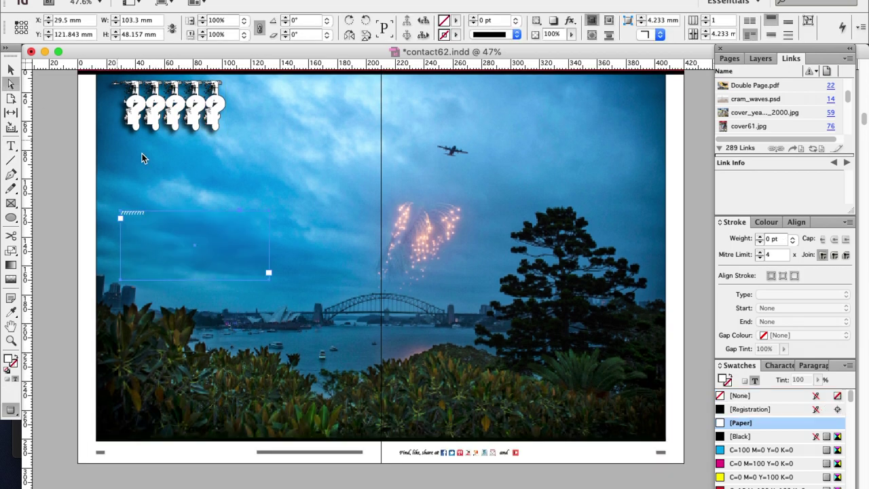
pyautogui.click(464, 332)
pyautogui.press('Delete')
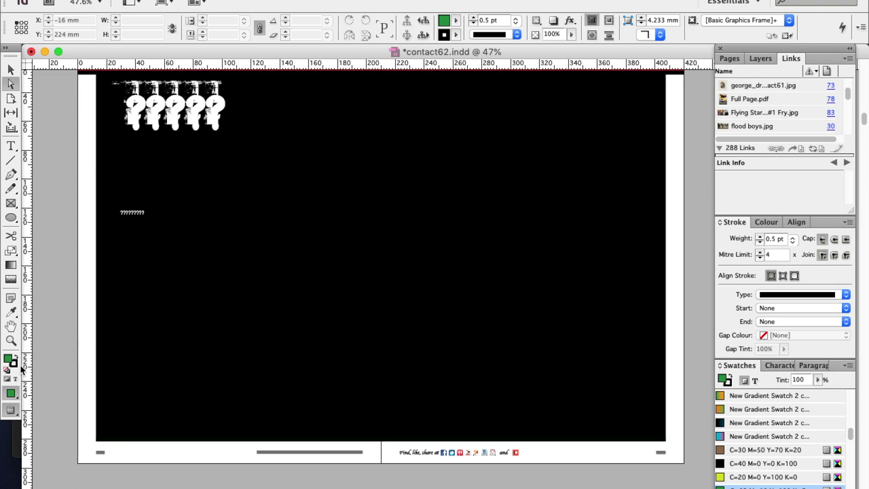
# Update The Big Picture spread's footer to "Issue 62 – June 2019" and save the document
pyautogui.click(11, 339)
pyautogui.moveTo(237, 407); pyautogui.dragTo(409, 464)
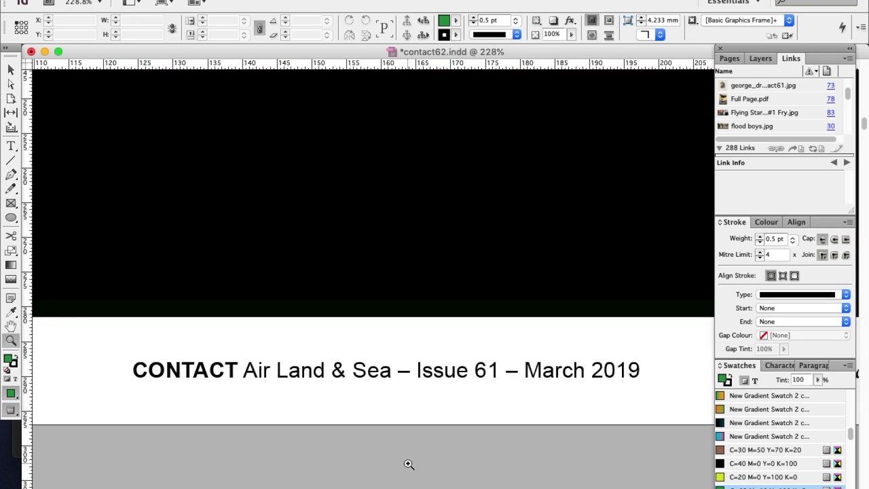
pyautogui.click(12, 151)
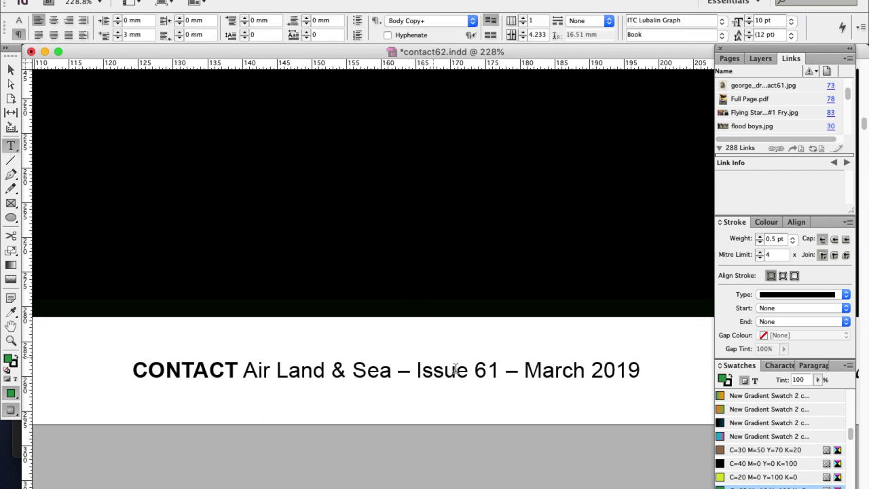
pyautogui.click(500, 371)
pyautogui.press('BackSpace')
pyautogui.write('2')
pyautogui.hotkey('shift', 'Right')
pyautogui.hotkey('shift', 'Right')
pyautogui.hotkey('shift', 'Right')
pyautogui.hotkey('shift', 'Right')
pyautogui.hotkey('shift', 'Right')
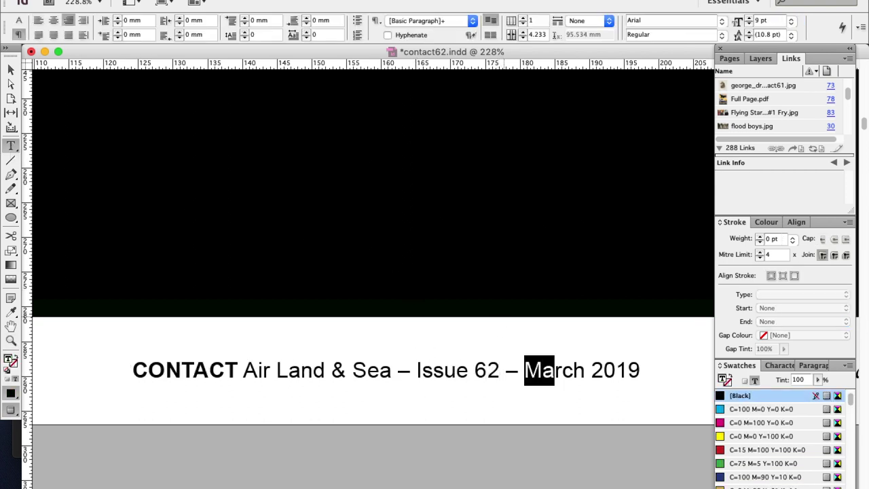
pyautogui.write('June')
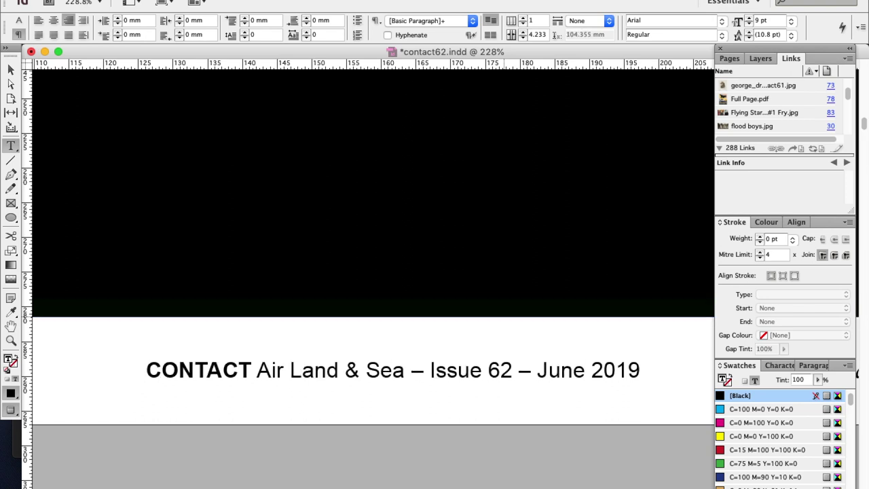
pyautogui.press('super+s')
# Replace the headline and body text of the submarine story on the Heads Up page with ????
pyautogui.press('super+0')
pyautogui.hscroll(3, 366, 272)
pyautogui.scroll(-10, 367, 271)
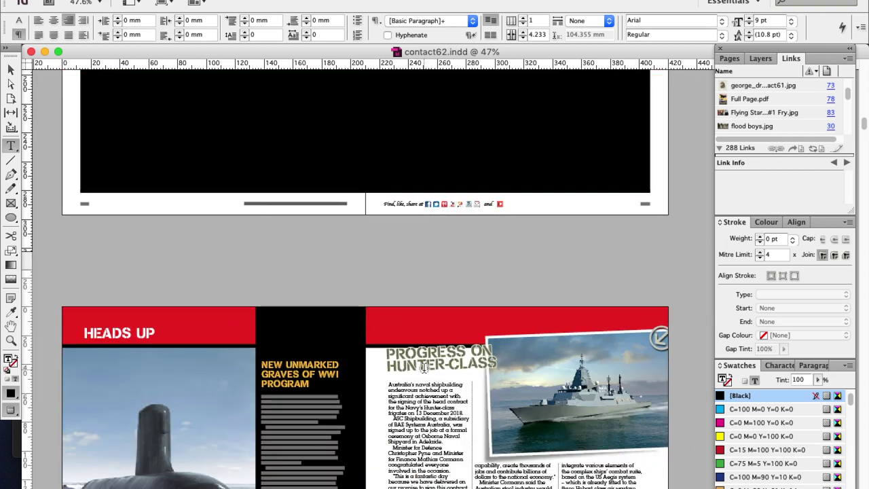
pyautogui.click(102, 263)
pyautogui.write('??')
pyautogui.click(163, 353)
pyautogui.press('super+a')
pyautogui.write('????')
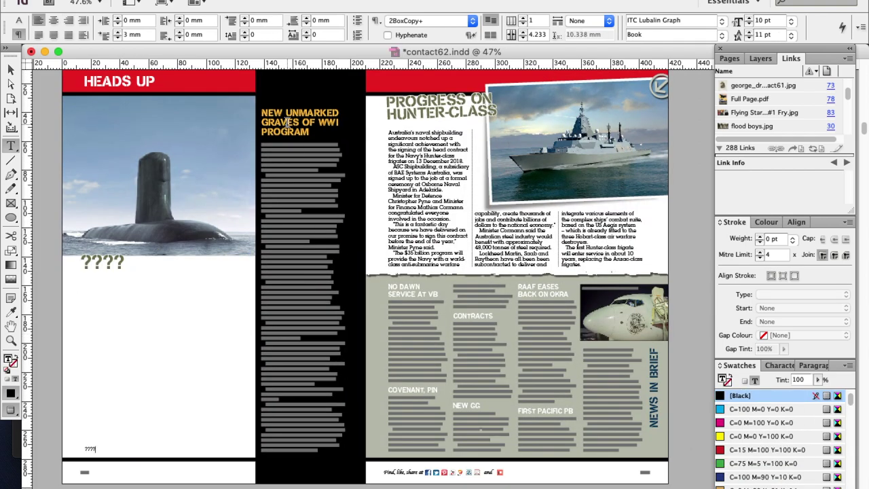
# Replace the "New unmarked graves of WWI program" heading in the black sidebar with ?????
pyautogui.click(287, 123)
pyautogui.press('super+a')
pyautogui.hotkey('shift', 'Down')
pyautogui.hotkey('shift', 'Down')
pyautogui.hotkey('shift', 'Down')
pyautogui.hotkey('shift', 'Left')
pyautogui.write('?????')
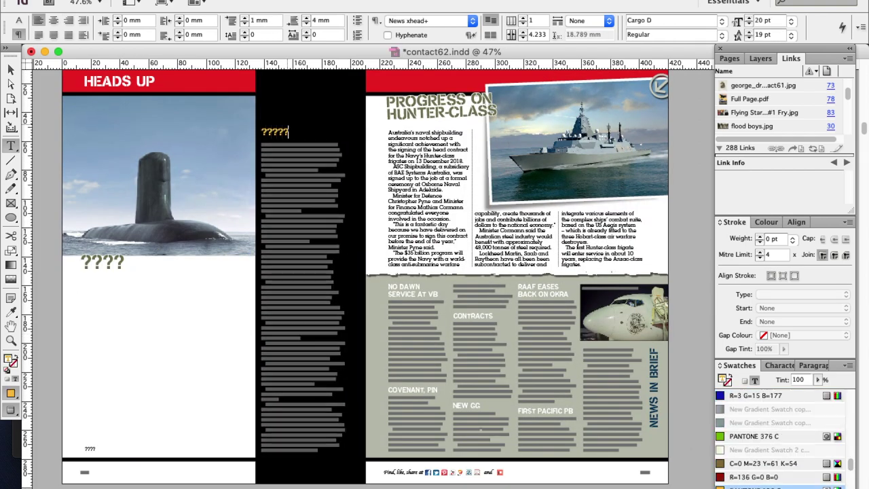
# Replace all the body text under the black sidebar's heading with ?????
pyautogui.press('Right')
pyautogui.hotkey('shift', 'Down')
pyautogui.hotkey('shift', 'Down')
pyautogui.hotkey('shift', 'Down')
pyautogui.hotkey('shift', 'Down')
pyautogui.hotkey('shift', 'Down')
pyautogui.hotkey('shift', 'Down')
pyautogui.hotkey('shift', 'Down')
pyautogui.hotkey('shift', 'Down')
pyautogui.hotkey('shift', 'Down')
pyautogui.hotkey('shift', 'Down')
pyautogui.hotkey('shift', 'Down')
pyautogui.hotkey('shift', 'Down')
pyautogui.hotkey('shift', 'Down')
pyautogui.hotkey('shift', 'Down')
pyautogui.hotkey('shift', 'Down')
pyautogui.hotkey('shift', 'Down')
pyautogui.hotkey('shift', 'Down')
pyautogui.hotkey('shift', 'Down')
pyautogui.hotkey('shift', 'Down')
pyautogui.hotkey('shift', 'Down')
pyautogui.hotkey('shift', 'Down')
pyautogui.hotkey('shift', 'Down')
pyautogui.hotkey('shift', 'Down')
pyautogui.hotkey('shift', 'Down')
pyautogui.hotkey('shift', 'Down')
pyautogui.hotkey('shift', 'Down')
pyautogui.hotkey('shift', 'Down')
pyautogui.hotkey('shift', 'Down')
pyautogui.hotkey('shift', 'Down')
pyautogui.hotkey('shift', 'Down')
pyautogui.hotkey('shift', 'Down')
pyautogui.hotkey('shift', 'Down')
pyautogui.hotkey('shift', 'Down')
pyautogui.hotkey('shift', 'Down')
pyautogui.hotkey('shift', 'Down')
pyautogui.hotkey('shift', 'Down')
pyautogui.hotkey('shift', 'Down')
pyautogui.hotkey('shift', 'Down')
pyautogui.hotkey('shift', 'Down')
pyautogui.hotkey('shift', 'Down')
pyautogui.write('?????')
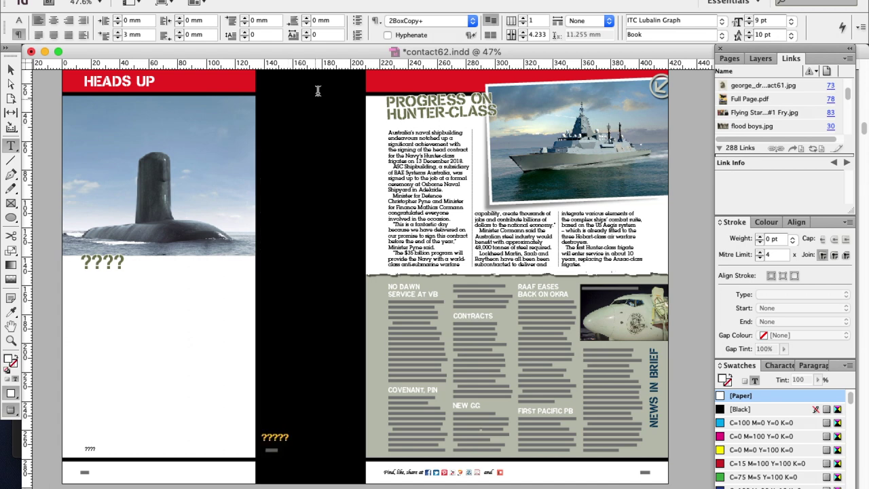
# Replace the "Progress on Hunter-Class" headline with ???? and its story text with ?????
pyautogui.click(406, 108)
pyautogui.press('super+a')
pyautogui.write('????')
pyautogui.click(406, 154)
pyautogui.press('super+a')
pyautogui.write('?????')
# In News in Brief, replace the "No dawn service at VB" heading with ?????? and its body text with ???????
pyautogui.click(390, 286)
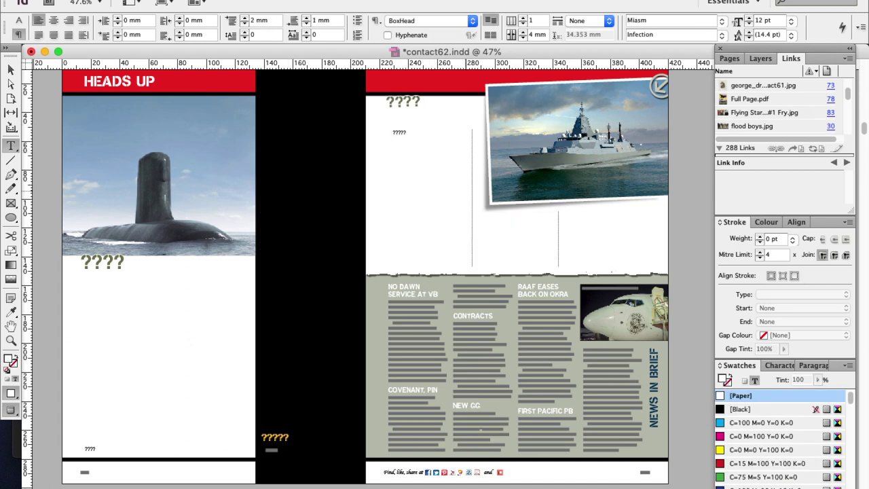
pyautogui.hotkey('shift', 'Down')
pyautogui.hotkey('shift', 'Down')
pyautogui.hotkey('shift', 'Left')
pyautogui.write('??????')
pyautogui.press('Right')
pyautogui.hotkey('shift', 'Down')
pyautogui.hotkey('shift', 'Down')
pyautogui.hotkey('shift', 'Down')
pyautogui.hotkey('shift', 'Down')
pyautogui.hotkey('shift', 'Down')
pyautogui.hotkey('shift', 'Down')
pyautogui.hotkey('shift', 'Down')
pyautogui.hotkey('shift', 'Down')
pyautogui.hotkey('shift', 'Down')
pyautogui.hotkey('shift', 'Down')
pyautogui.hotkey('shift', 'Down')
pyautogui.hotkey('shift', 'Down')
pyautogui.hotkey('shift', 'Down')
pyautogui.hotkey('shift', 'Down')
pyautogui.hotkey('shift', 'Down')
pyautogui.write('???????')
# Replace the heading and body text of the "Covenant, PIN" brief with ????
pyautogui.press('Right')
pyautogui.hotkey('shift', 'Down')
pyautogui.hotkey('shift', 'Left')
pyautogui.write('????')
pyautogui.press('Right')
pyautogui.hotkey('shift', 'Down')
pyautogui.hotkey('shift', 'Down')
pyautogui.hotkey('shift', 'Down')
pyautogui.hotkey('shift', 'Down')
pyautogui.hotkey('shift', 'Down')
pyautogui.hotkey('shift', 'Down')
pyautogui.hotkey('shift', 'Down')
pyautogui.hotkey('shift', 'Down')
pyautogui.hotkey('shift', 'Down')
pyautogui.hotkey('shift', 'Down')
pyautogui.hotkey('shift', 'Down')
pyautogui.hotkey('shift', 'Down')
pyautogui.hotkey('shift', 'Down')
pyautogui.hotkey('shift', 'Down')
pyautogui.hotkey('shift', 'Down')
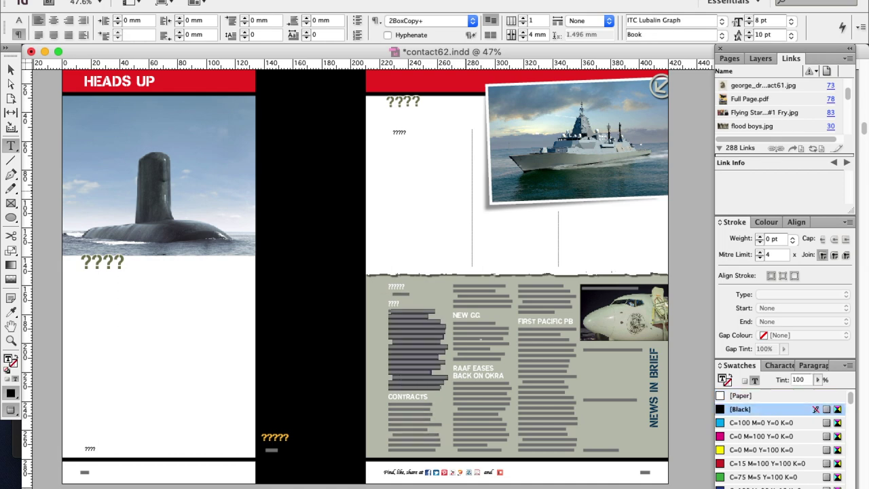
pyautogui.write('????')
# Replace the Contracts brief's heading with ???? and its text with ?????, and delete all the briefs that follow it
pyautogui.moveTo(388, 327); pyautogui.dragTo(446, 393)
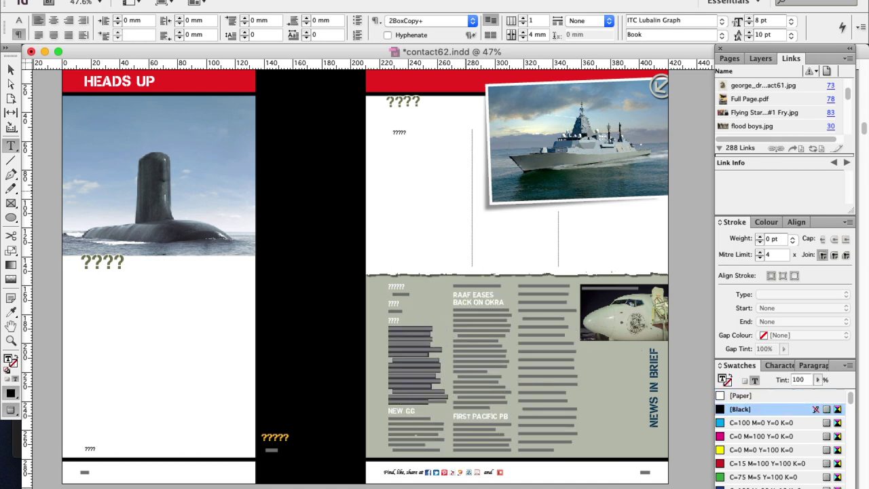
pyautogui.write('?????')
pyautogui.press('Right')
pyautogui.press('super+shift+End')
pyautogui.press('BackSpace')
# Delete the aircraft nose photo beside News in Brief and replace its caption with ?????
pyautogui.click(12, 86)
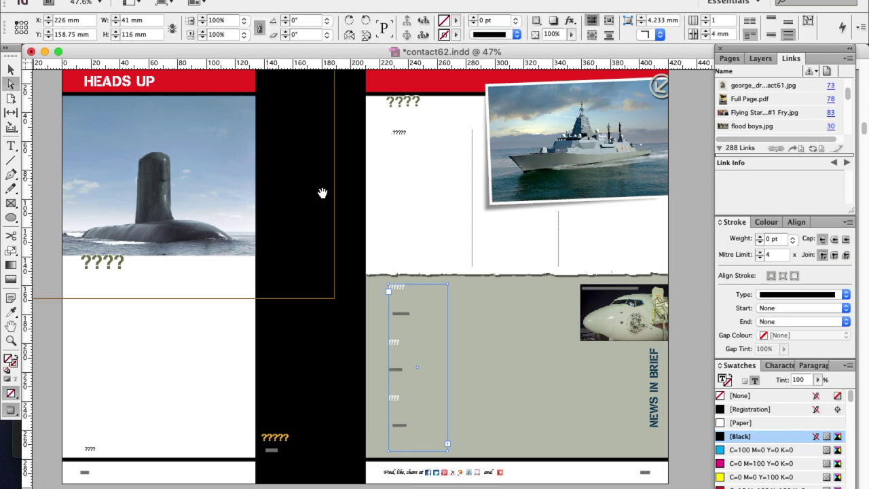
pyautogui.click(621, 313)
pyautogui.press('BackSpace')
pyautogui.click(11, 146)
pyautogui.click(609, 289)
pyautogui.press('super+a')
pyautogui.write('?????')
# On the following Heads Up page, replace the orange box's heading and the story text beneath it with ????
pyautogui.scroll(-5, 277, 308)
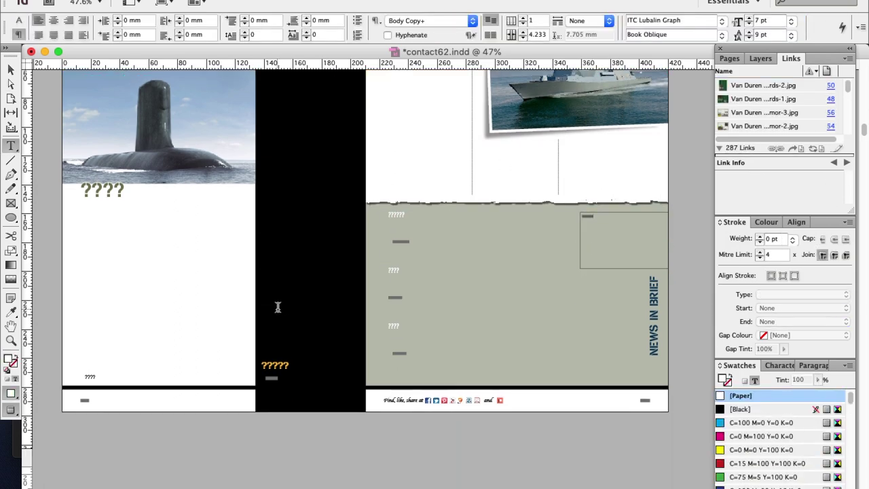
pyautogui.scroll(-10, 277, 307)
pyautogui.click(120, 230)
pyautogui.press('super+a')
pyautogui.write('????')
pyautogui.click(114, 271)
pyautogui.press('super+a')
pyautogui.write('????')
pyautogui.click(200, 161)
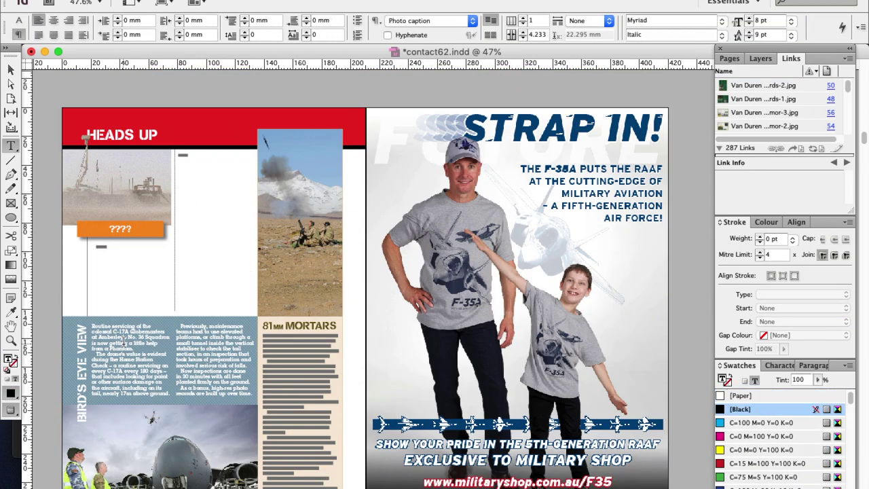
# Replace the Bird's Eye View story text with ?????? and its vertical heading with ?????
pyautogui.click(123, 341)
pyautogui.press('super+a')
pyautogui.write('??????')
pyautogui.click(80, 376)
pyautogui.press('super+a')
pyautogui.write('?????')
# Replace the 81mm Mortars heading and the body text below it with ????
pyautogui.click(297, 323)
pyautogui.press('super+a')
pyautogui.press('super+z')
pyautogui.click(278, 218)
pyautogui.moveTo(263, 218); pyautogui.dragTo(323, 218)
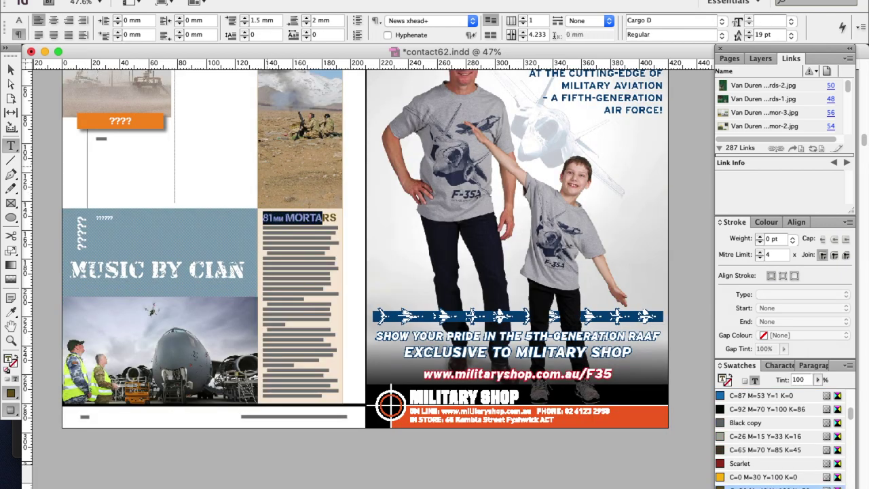
pyautogui.write('????')
pyautogui.moveTo(263, 228); pyautogui.dragTo(323, 398)
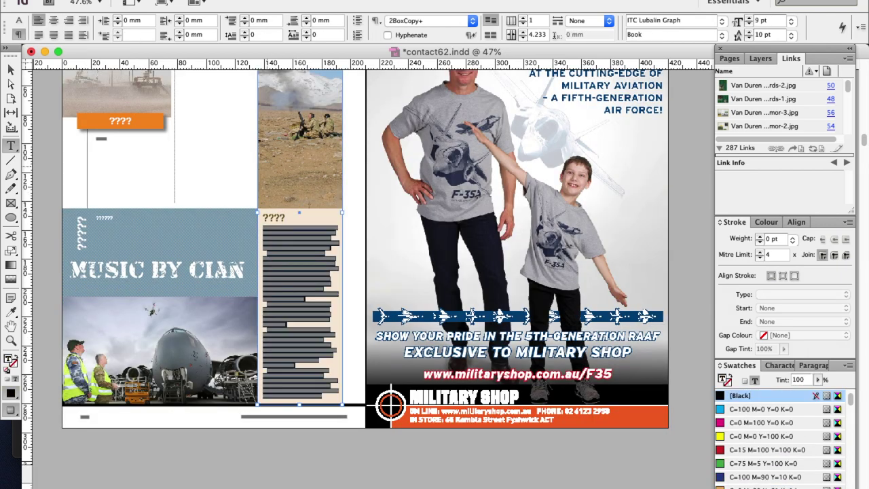
pyautogui.write('????')
# Delete the transport aircraft, mortar firing and dusty vehicle photos from the Heads Up page
pyautogui.click(11, 85)
pyautogui.click(204, 333)
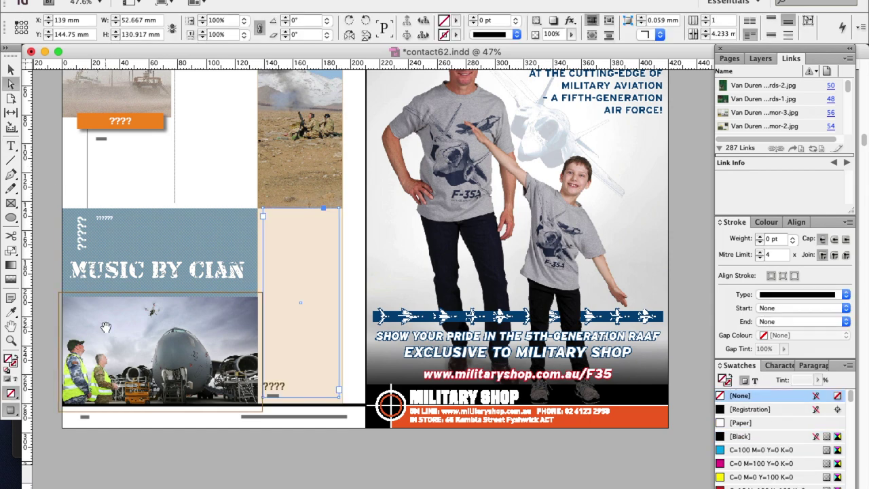
pyautogui.press('Delete')
pyautogui.click(272, 204)
pyautogui.press('Delete')
pyautogui.click(134, 106)
pyautogui.press('Delete')
pyautogui.scroll(3, 249, 192)
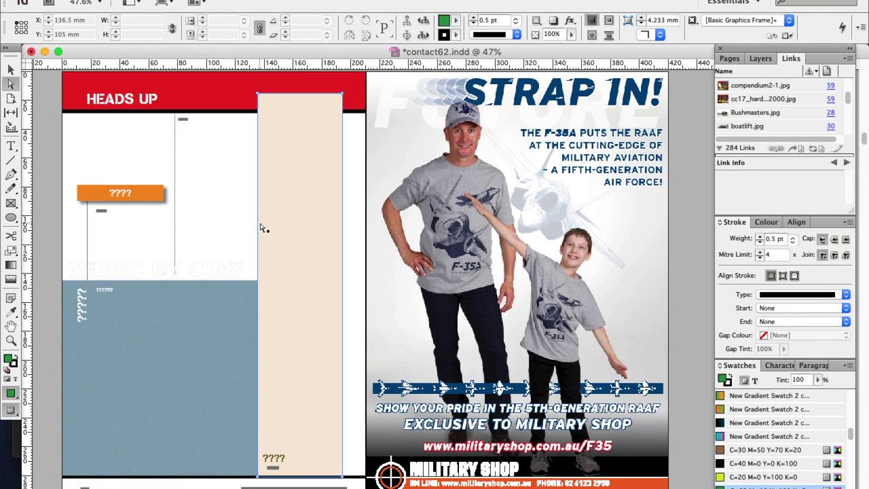
# Delete the full-page Strap In! advertisement and the footer items on the Heads Up page facing it
pyautogui.press('v')
pyautogui.click(598, 247)
pyautogui.press('Delete')
pyautogui.scroll(-3, 326, 388)
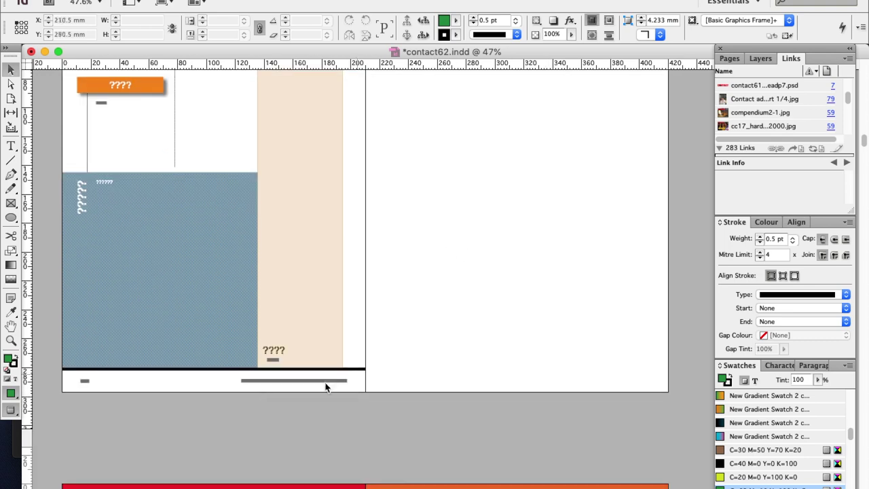
pyautogui.moveTo(340, 403); pyautogui.dragTo(64, 377)
pyautogui.press('Delete')
# Delete the page numbers, the social sharing text and its icons from the footer of the News in Brief spread
pyautogui.scroll(9, 129, 371)
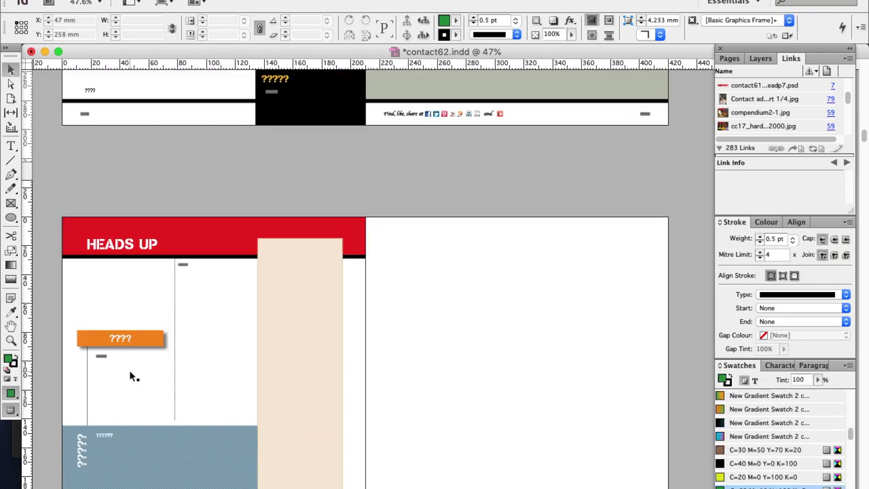
pyautogui.click(85, 188)
pyautogui.press('Delete')
pyautogui.click(432, 190)
pyautogui.press('Delete')
pyautogui.click(444, 190)
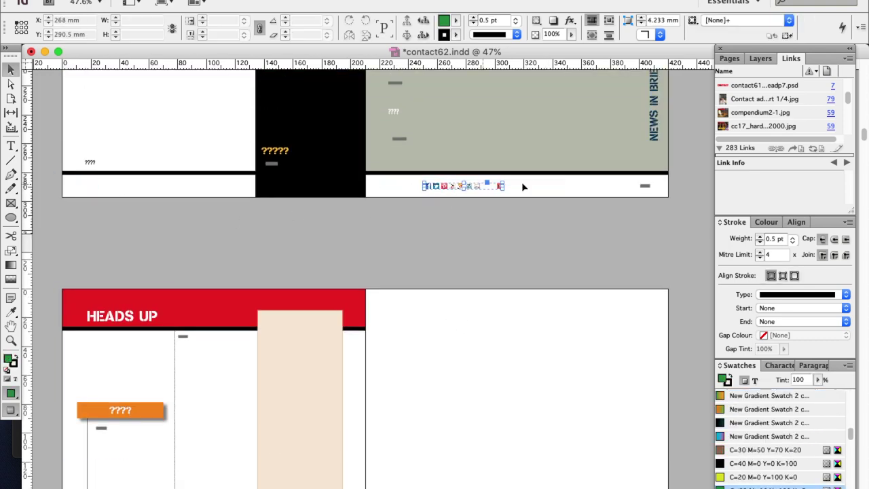
pyautogui.press('Delete')
pyautogui.click(643, 188)
pyautogui.press('Delete')
pyautogui.scroll(14, 479, 261)
# On the Big Picture 2 page, replace the photographer's name in the credit with ??? and the headline with ????
pyautogui.scroll(-20, 479, 262)
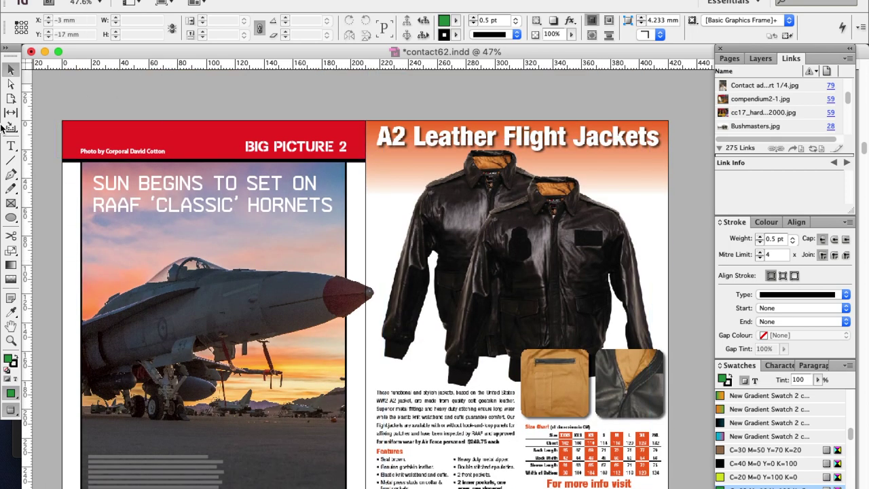
pyautogui.click(11, 145)
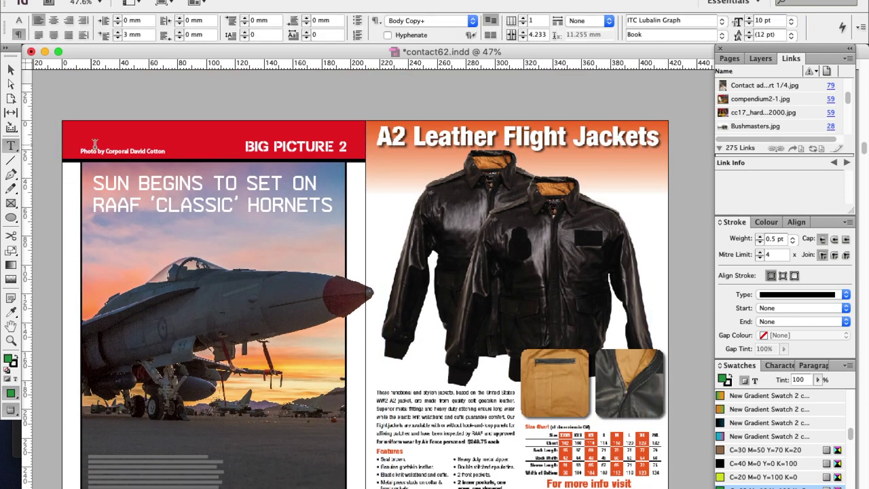
pyautogui.moveTo(107, 151); pyautogui.dragTo(163, 149)
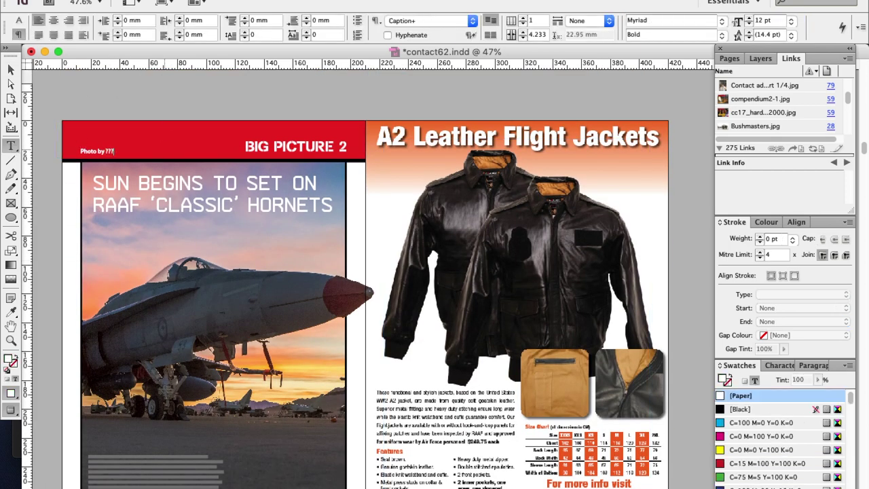
pyautogui.press('super+a')
pyautogui.write('????')
# Replace the caption text over the lower part of the Big Picture 2 photo with question marks
pyautogui.scroll(-4, 163, 198)
pyautogui.click(171, 363)
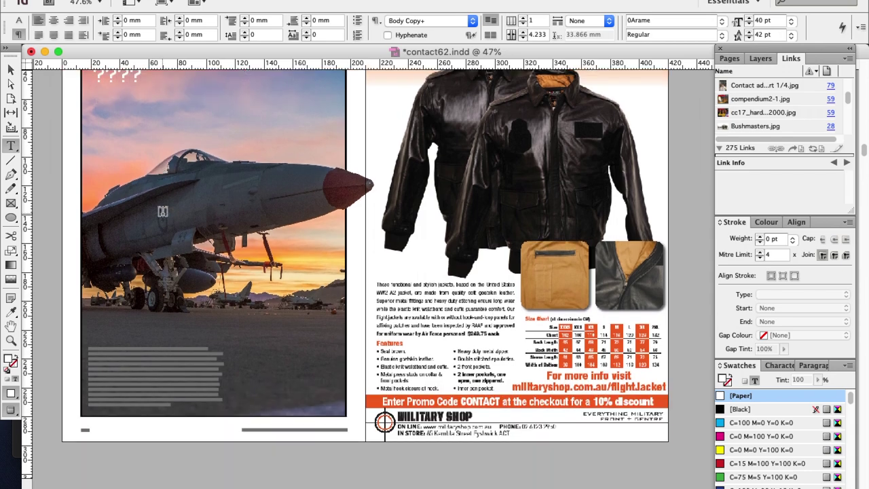
pyautogui.press('super+a')
pyautogui.write('?')
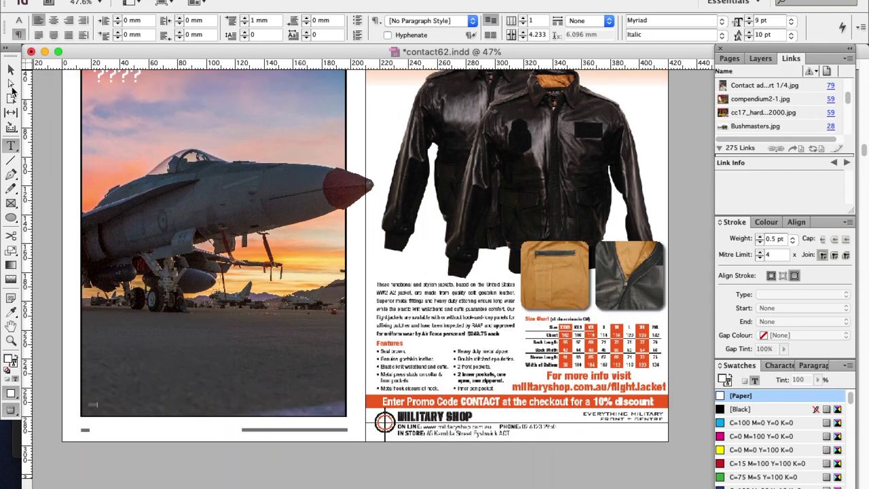
# Delete the fighter jet photo and the footer items from the Big Picture 2 page
pyautogui.click(11, 84)
pyautogui.click(93, 147)
pyautogui.press('Delete')
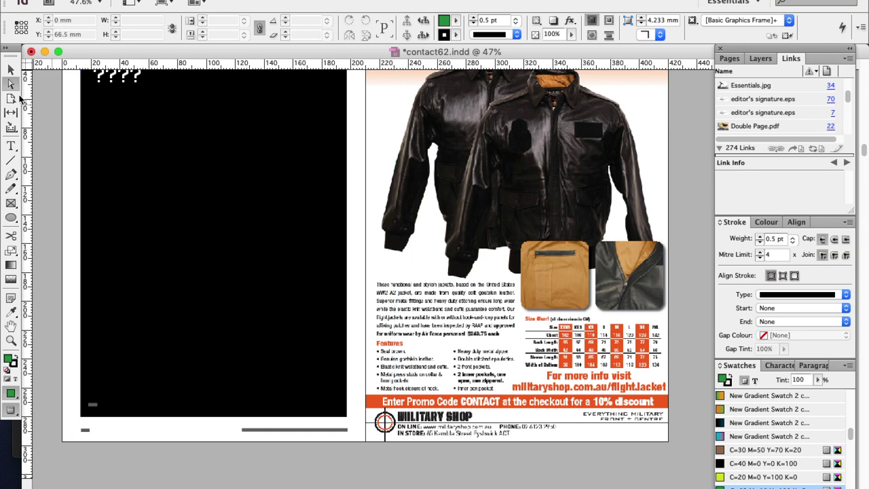
pyautogui.click(112, 217)
pyautogui.press('Delete')
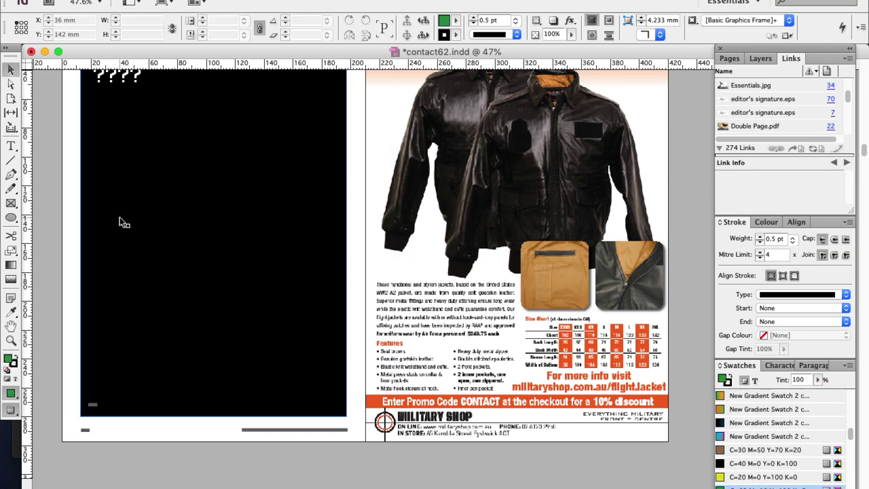
pyautogui.moveTo(284, 436); pyautogui.dragTo(298, 429)
pyautogui.click(297, 430)
# Delete the A2 Leather Flight Jackets advertisement and everything on the F-35A Lightning II spread
pyautogui.press('super+shift+a')
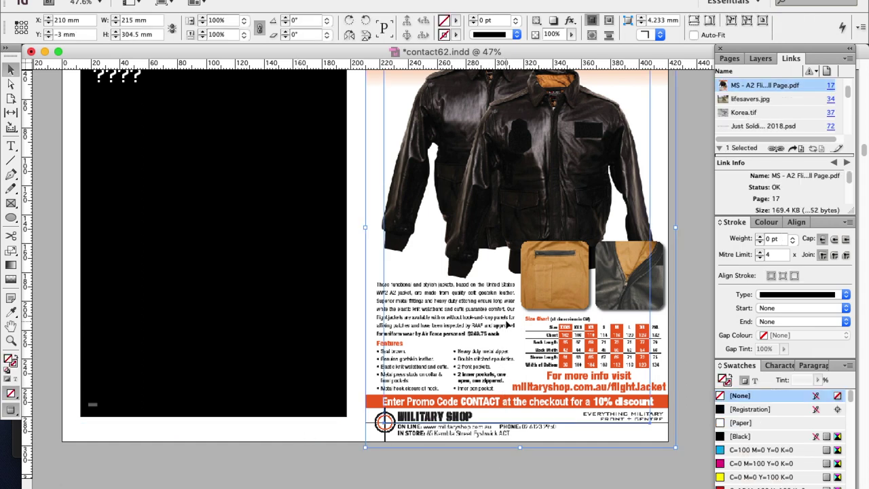
pyautogui.press('Delete')
pyautogui.scroll(-15, 357, 284)
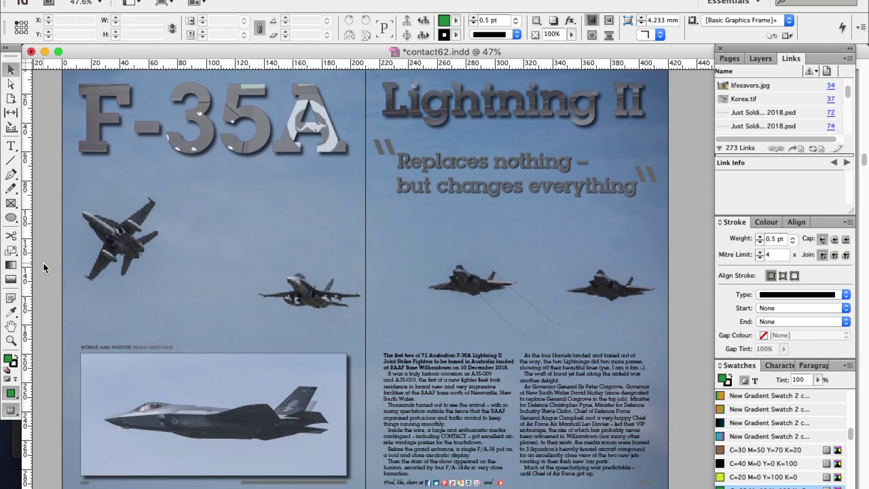
pyautogui.press('super+a')
pyautogui.press('Delete')
# Delete all the content of the Red Flag 19-1 and Military Lifeline feature pages
pyautogui.scroll(-10, 45, 267)
pyautogui.scroll(-10, 50, 264)
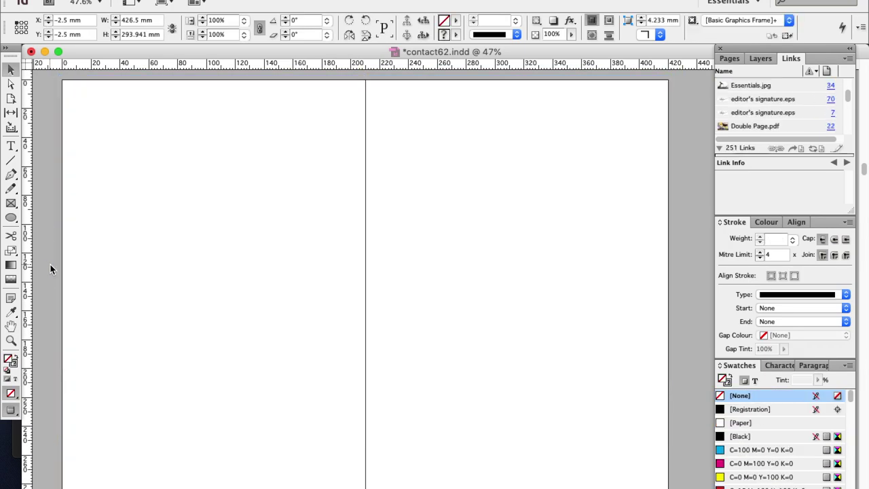
pyautogui.scroll(-10, 55, 265)
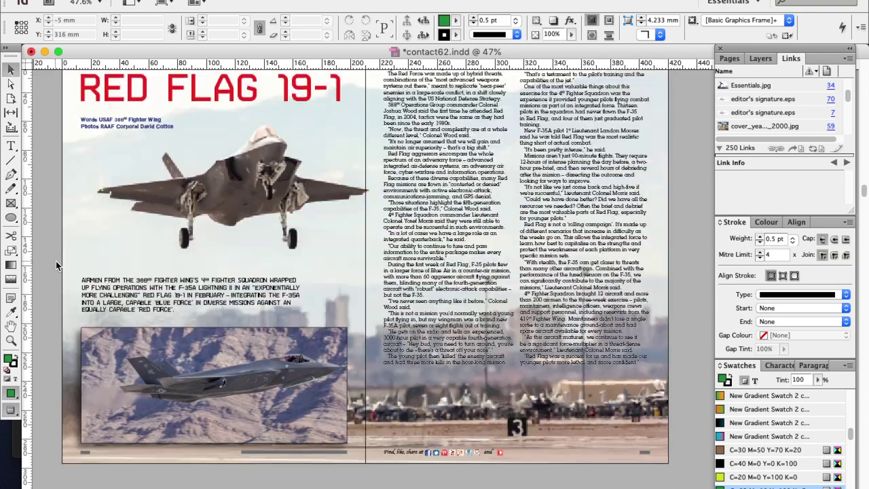
pyautogui.scroll(-10, 144, 262)
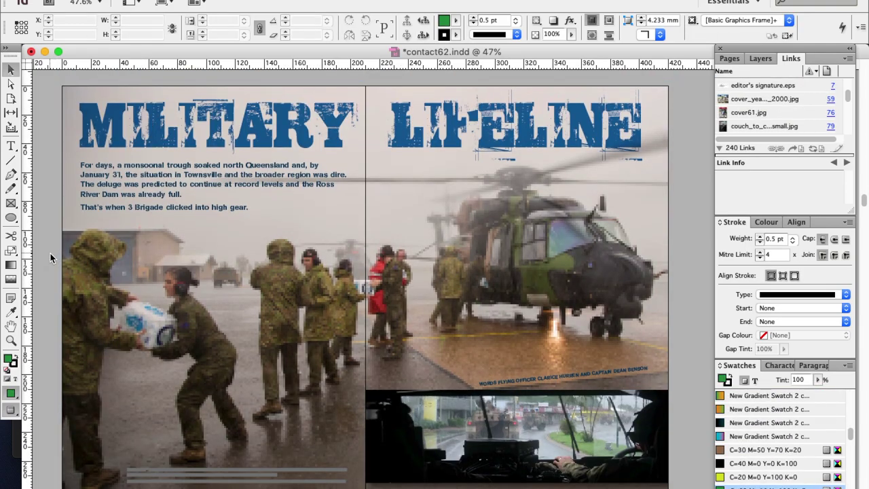
pyautogui.scroll(-10, 61, 257)
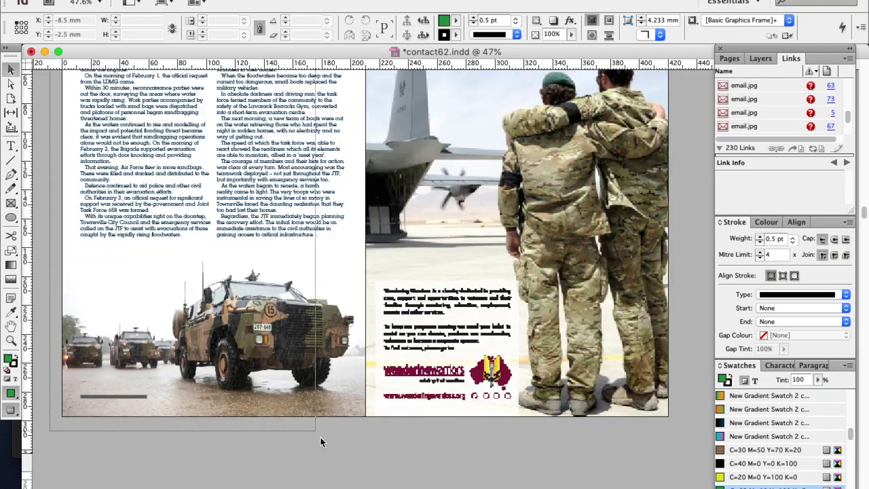
pyautogui.scroll(-10, 49, 280)
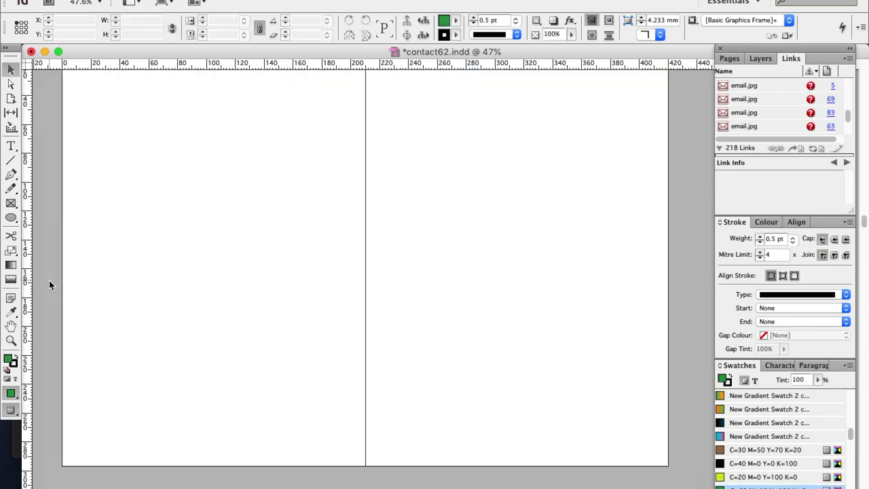
# Delete everything on the "As it was in the beginning" spread
pyautogui.scroll(-8, 34, 104)
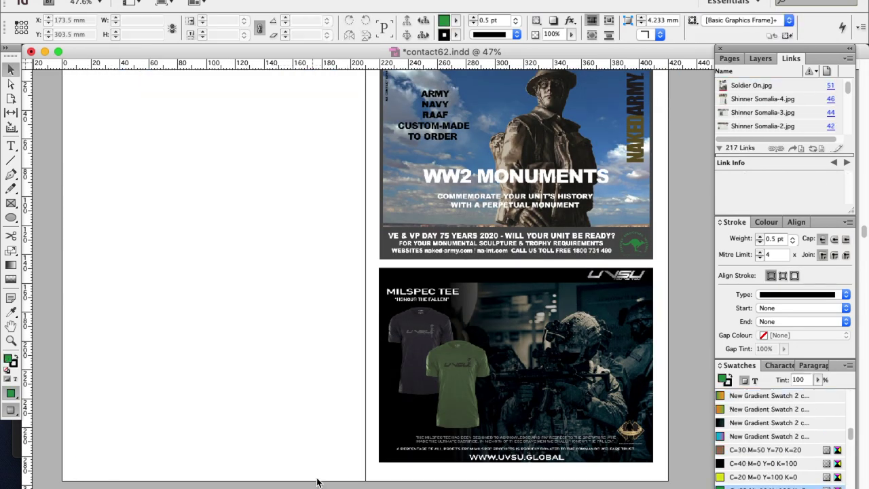
pyautogui.scroll(-10, 124, 207)
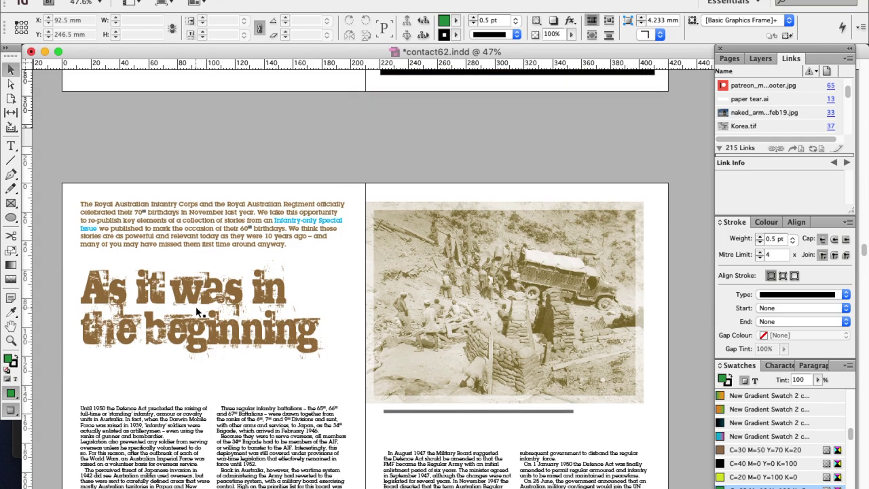
pyautogui.click(196, 309)
pyautogui.scroll(-10, 196, 309)
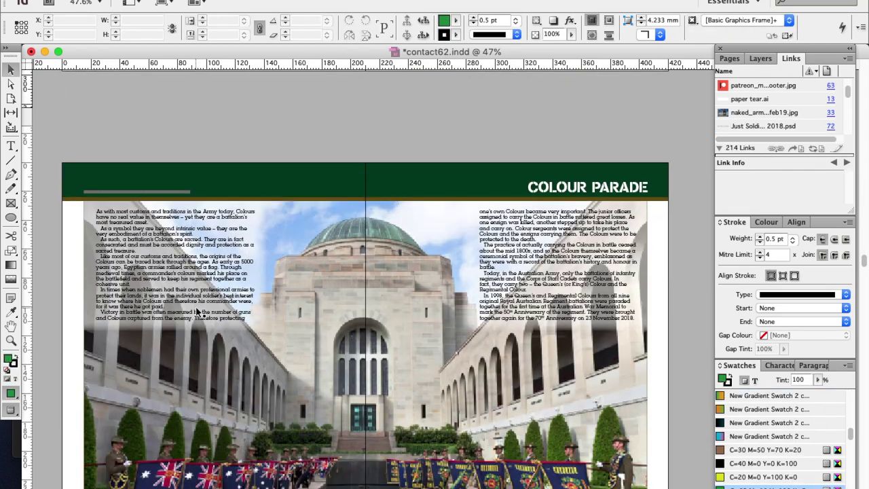
# Delete all the content of the Colour Parade spread and the Somalia story pages after it
pyautogui.scroll(-10, 197, 312)
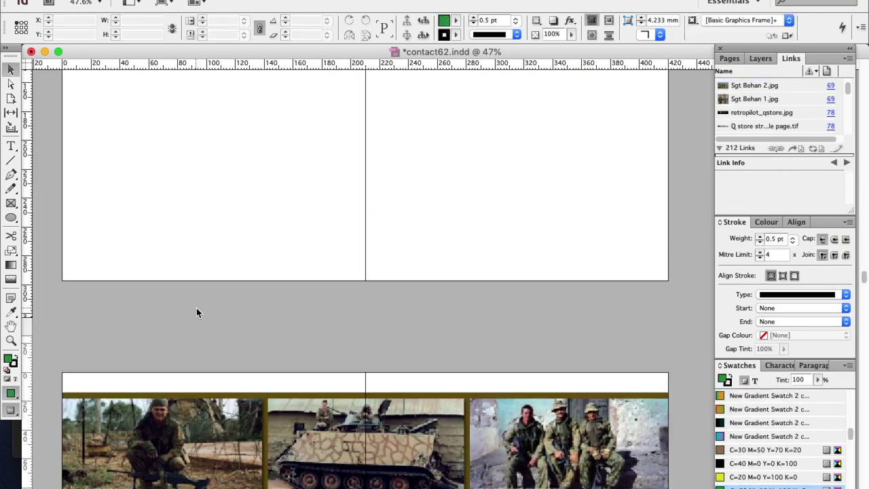
pyautogui.scroll(-10, 196, 312)
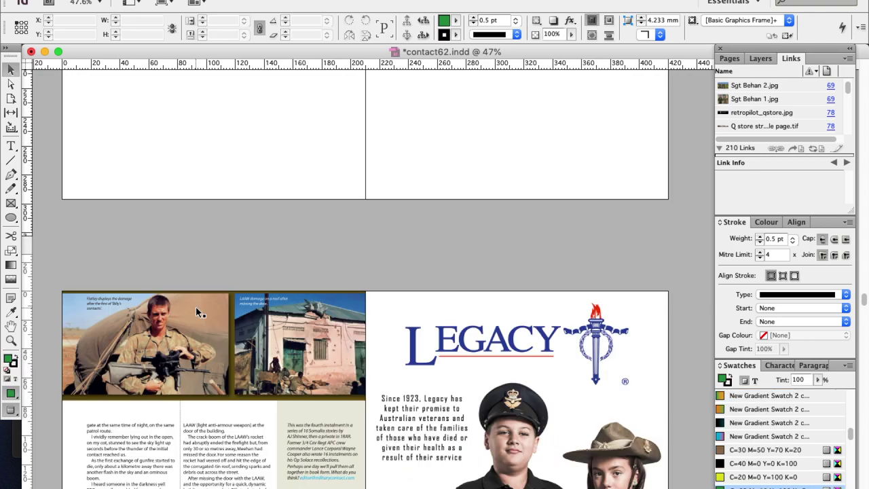
pyautogui.scroll(-10, 237, 343)
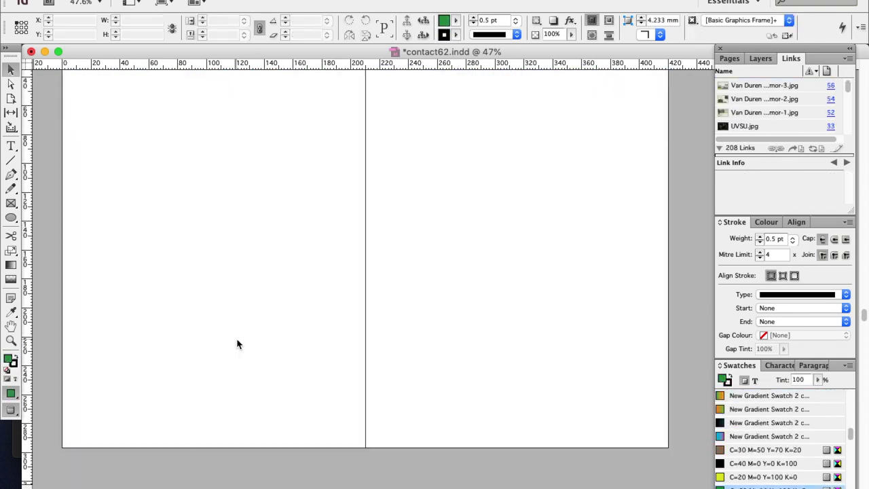
# Delete the content of the feature spreads that follow the Somalia story
pyautogui.scroll(-5, 237, 344)
pyautogui.scroll(5, 75, 67)
pyautogui.click(49, 133)
pyautogui.scroll(-6, 320, 458)
pyautogui.click(248, 333)
pyautogui.scroll(-6, 249, 333)
pyautogui.click(248, 333)
pyautogui.scroll(-6, 248, 334)
pyautogui.click(248, 333)
# Delete all the content of the remaining feature spreads, including the Irish FIBUA and UK Instructor Exchange stories
pyautogui.scroll(-15, 248, 333)
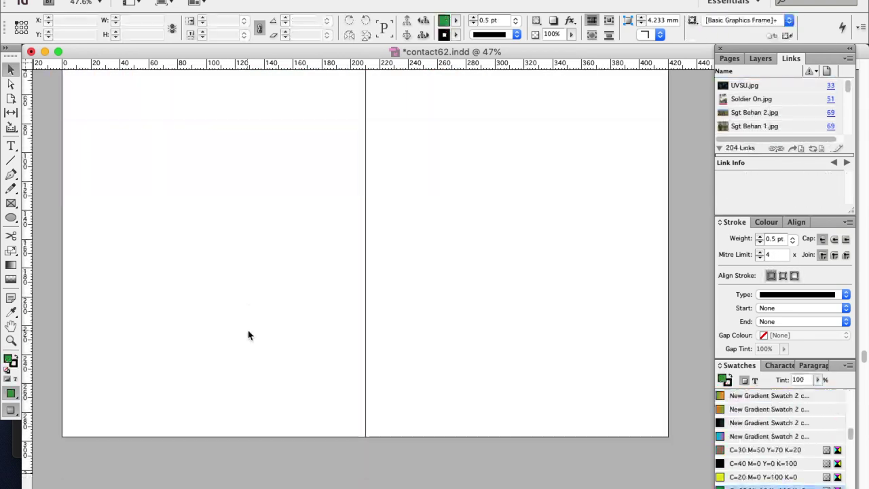
pyautogui.scroll(-15, 247, 329)
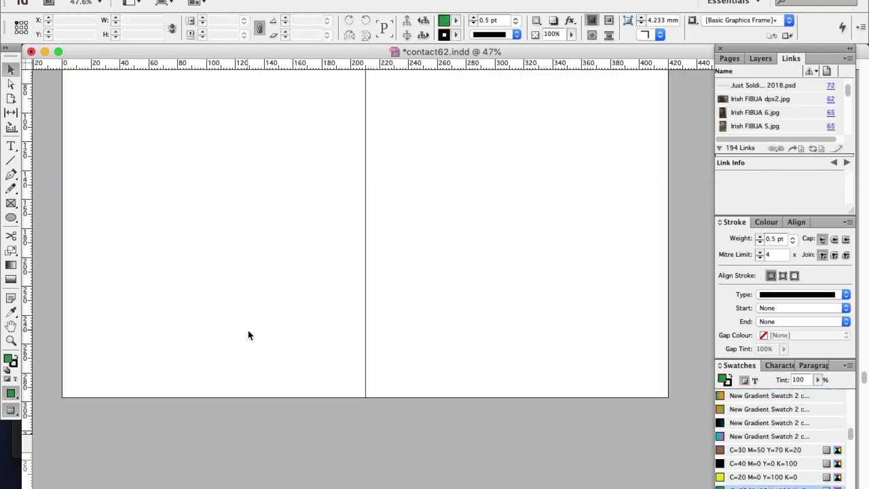
pyautogui.scroll(-15, 249, 333)
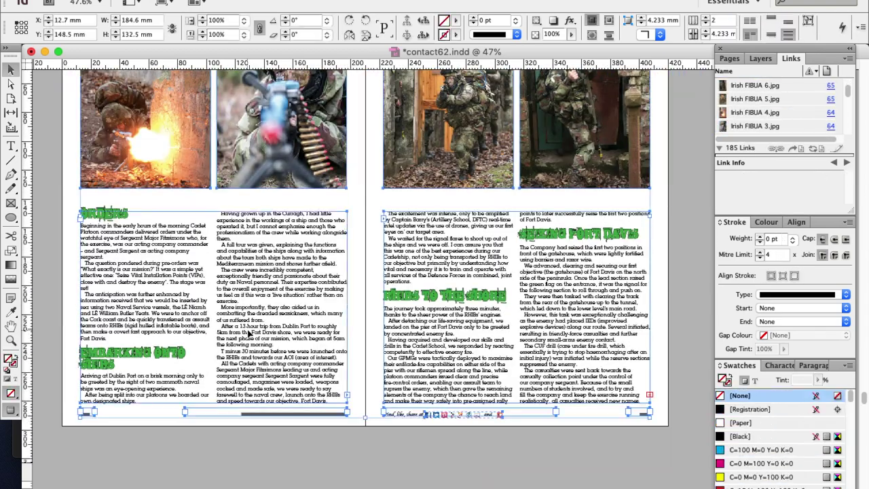
pyautogui.scroll(-15, 247, 329)
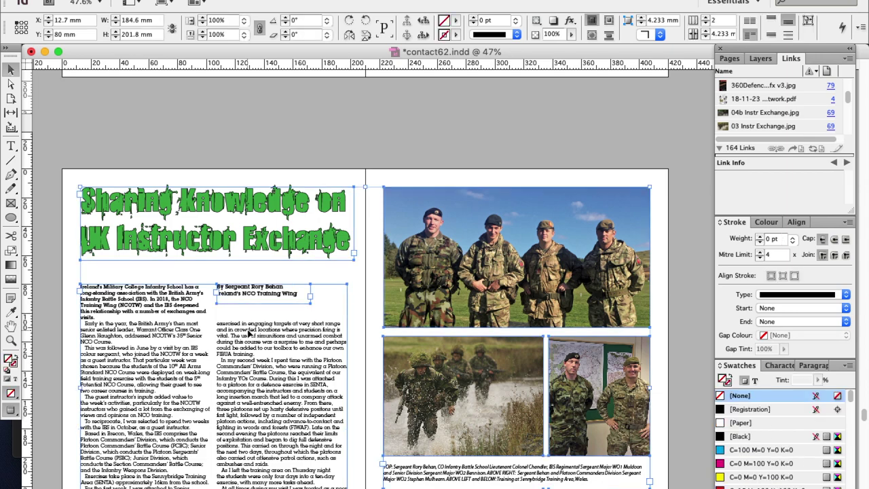
pyautogui.scroll(-5, 248, 331)
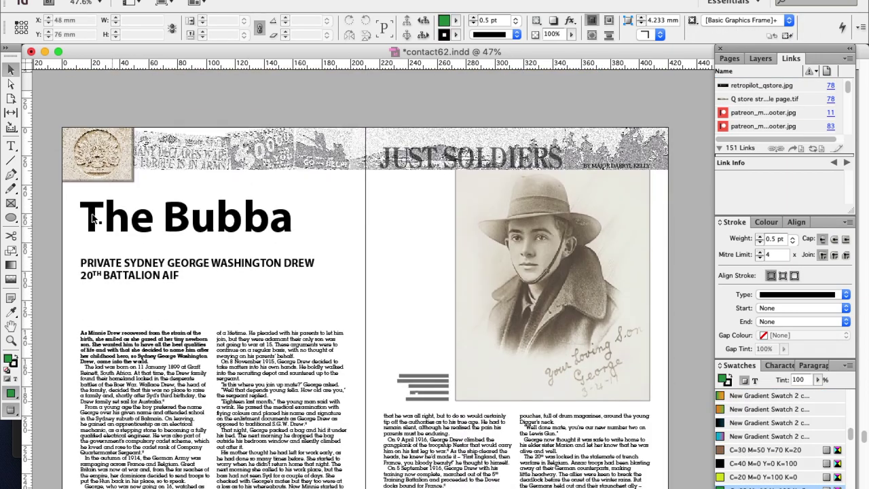
# Replace the Just Soldiers headline with "?????" and its subheading with "??????"
pyautogui.click(11, 145)
pyautogui.click(142, 215)
pyautogui.press('super+a')
pyautogui.write('???')
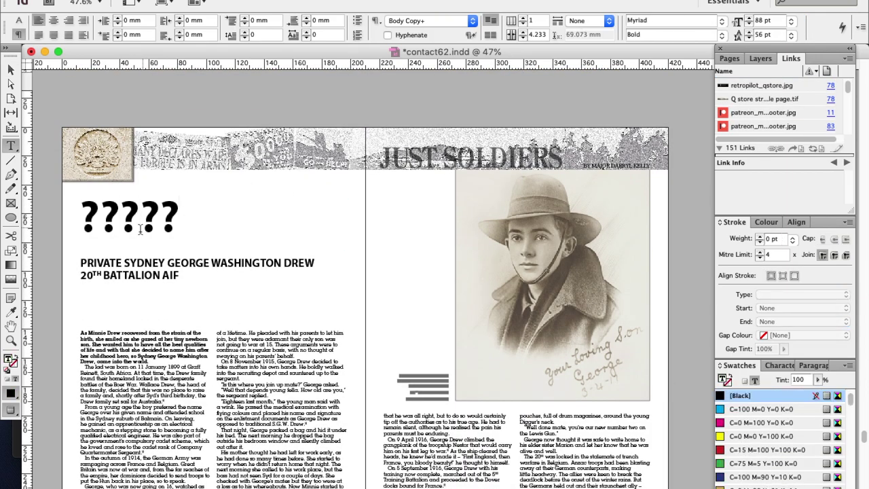
pyautogui.click(124, 263)
pyautogui.hotkey('ctrl', 'a')
pyautogui.write('??')
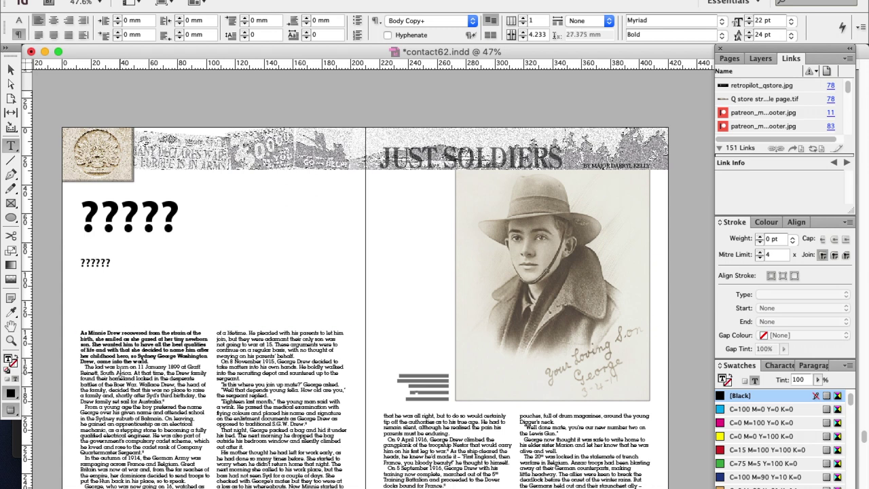
# Replace the Just Soldiers body text and photo caption with question marks and remove the portrait from its frame
pyautogui.click(120, 372)
pyautogui.hotkey('ctrl', 'a')
pyautogui.write('?')
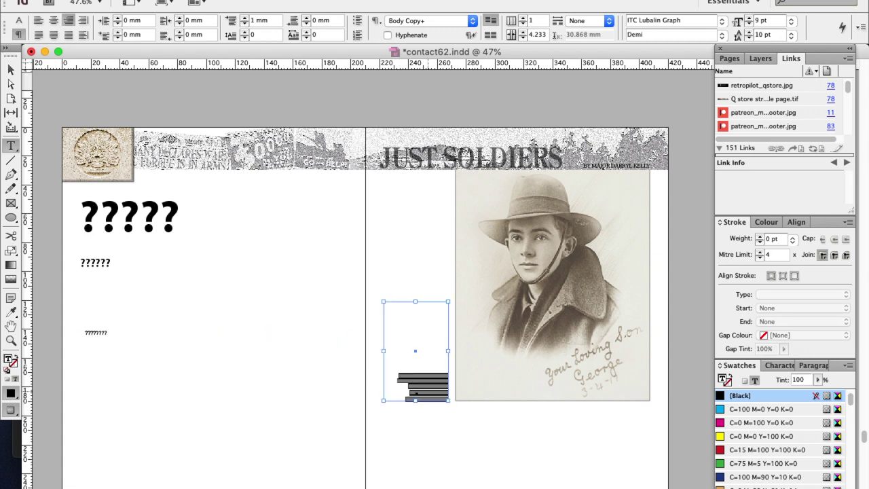
pyautogui.click(12, 84)
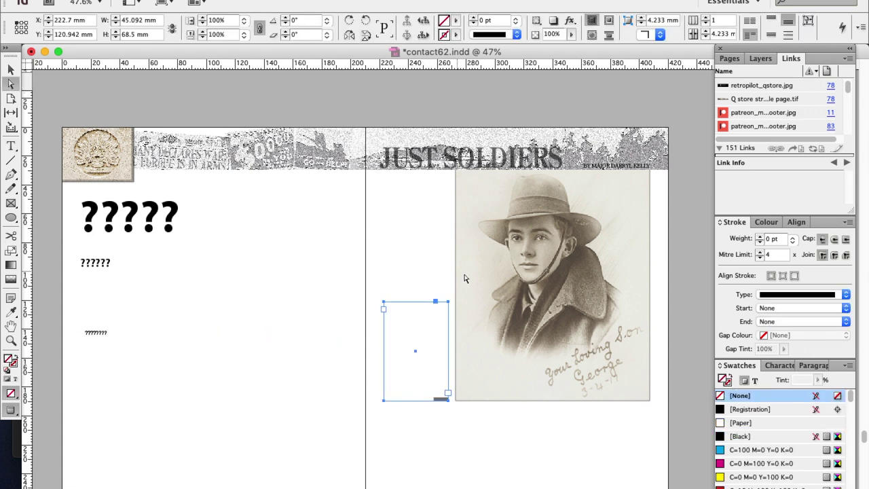
pyautogui.click(495, 283)
pyautogui.press('Delete')
# Delete the page footers and social media line from the first Just Soldiers spread
pyautogui.scroll(-5, 388, 264)
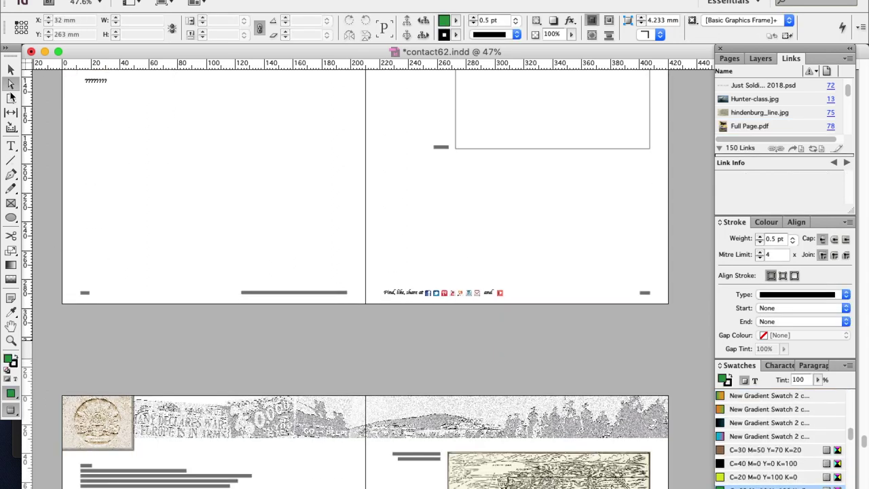
pyautogui.moveTo(659, 332); pyautogui.dragTo(695, 292)
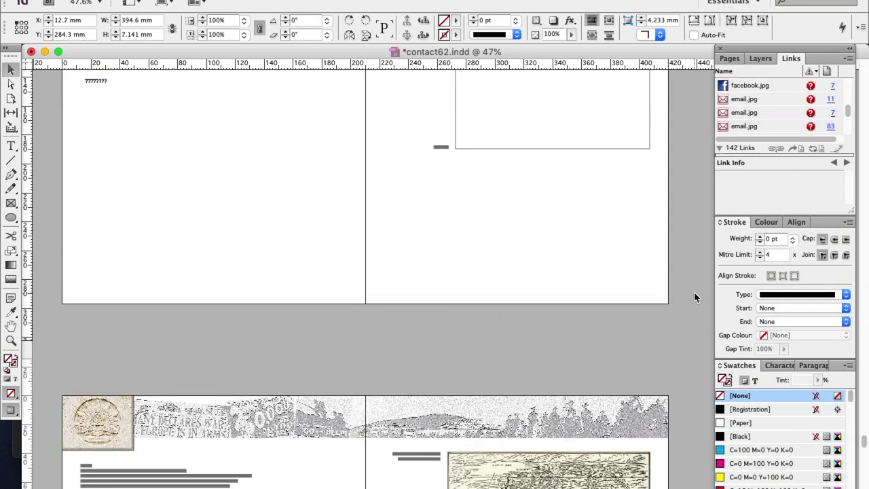
pyautogui.press('Delete')
# Replace the notes text and the map caption on the second Just Soldiers spread with short placeholder text
pyautogui.scroll(-8, 441, 283)
pyautogui.press('t')
pyautogui.click(105, 147)
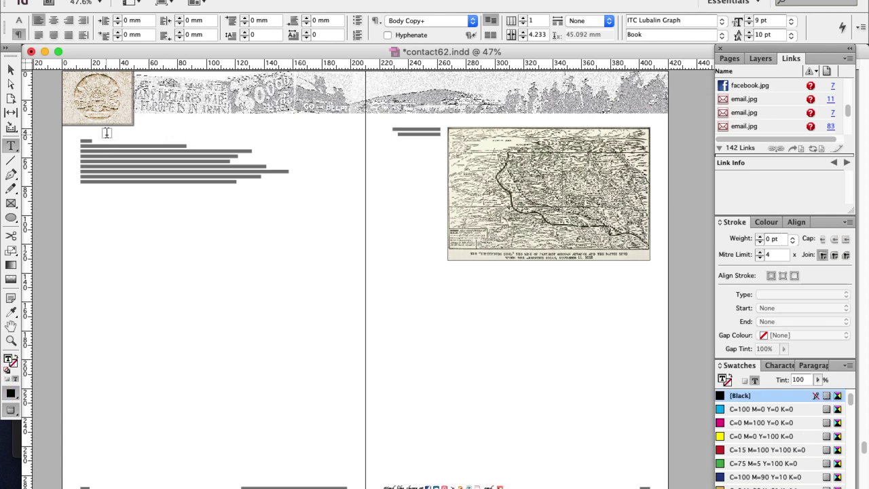
pyautogui.press('Escape')
pyautogui.click(10, 144)
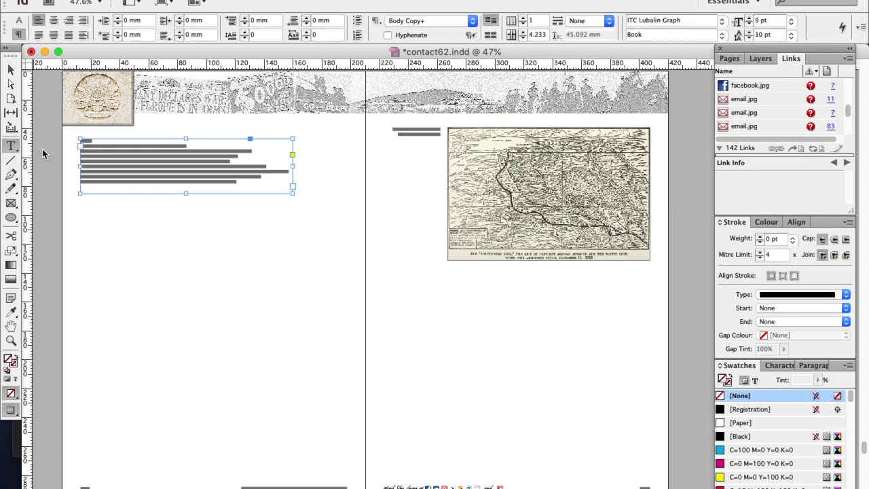
pyautogui.click(106, 140)
pyautogui.press('super+a')
pyautogui.press('BackSpace')
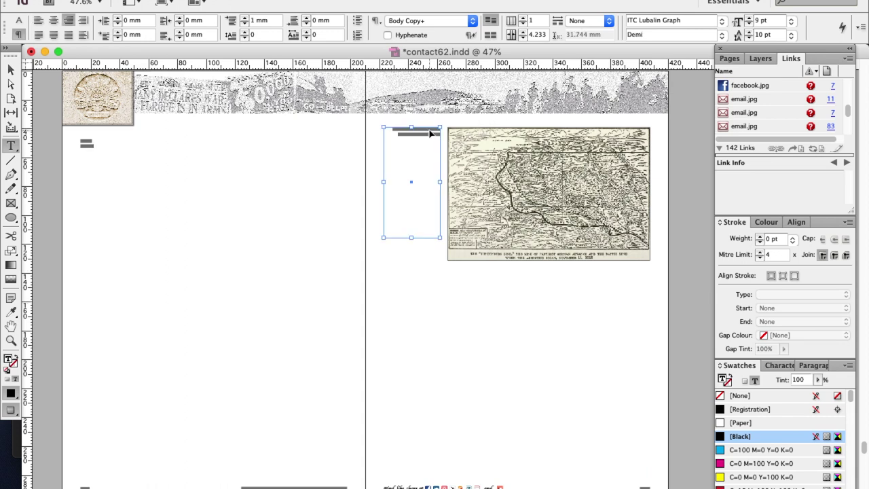
pyautogui.press('Escape')
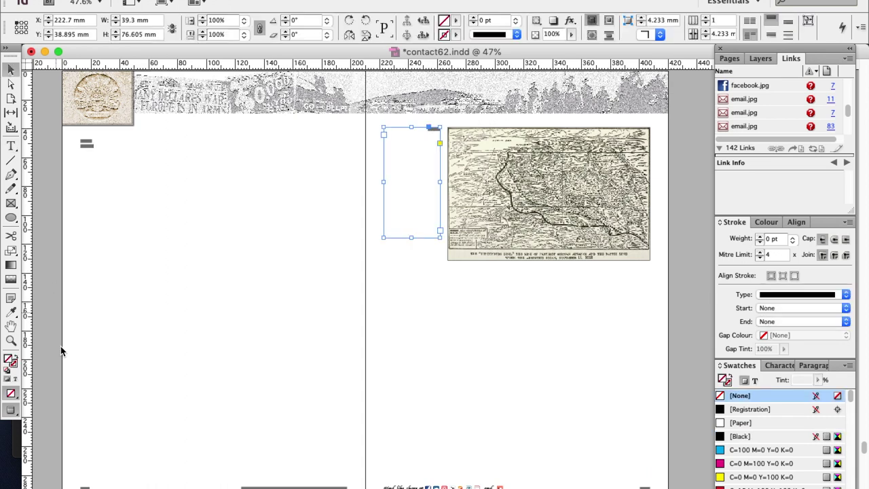
# Delete the footers of the second Just Soldiers spread and remove the map image from its frame
pyautogui.scroll(-1, 345, 273)
pyautogui.click(677, 482)
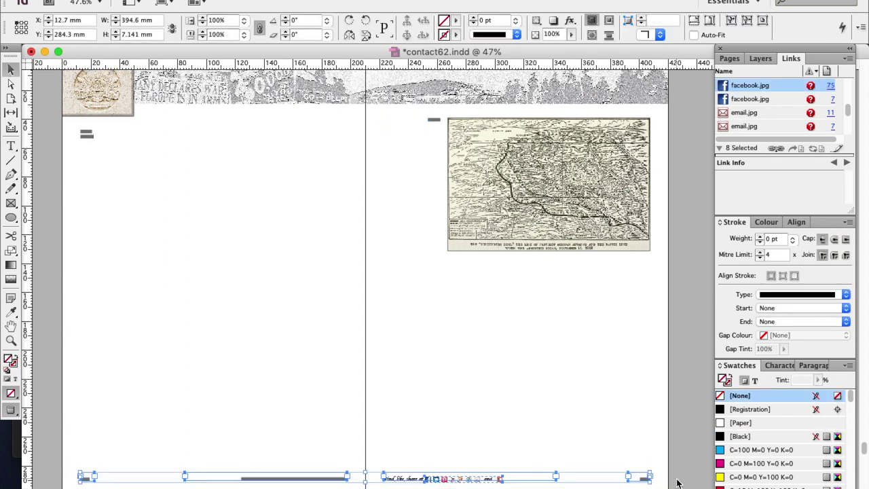
pyautogui.press('Delete')
pyautogui.press('Delete')
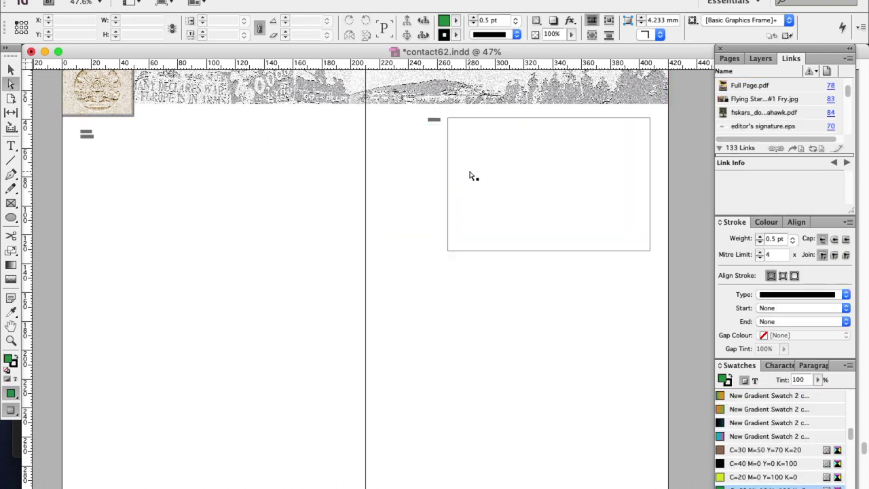
# Delete the issue 61 cover image from its frame on the "Tell Your Friends" spread
pyautogui.scroll(-10, 344, 287)
pyautogui.scroll(-12, 341, 287)
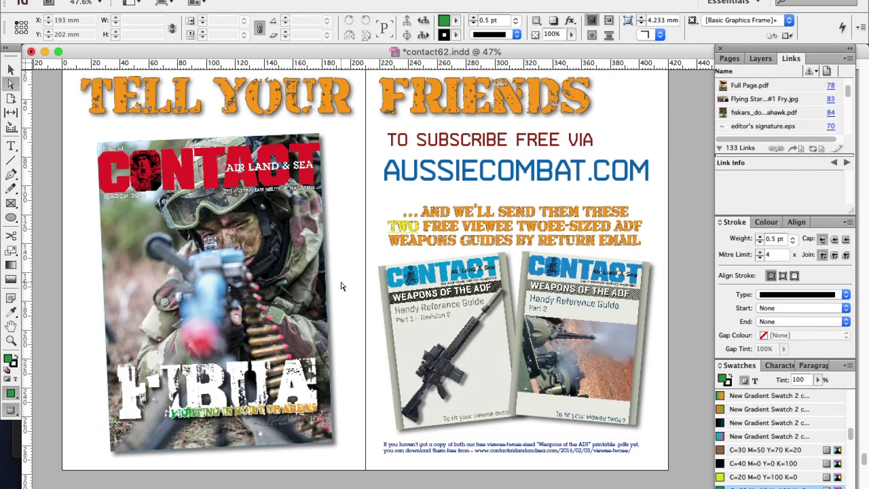
pyautogui.scroll(2, 341, 287)
pyautogui.scroll(4, 341, 287)
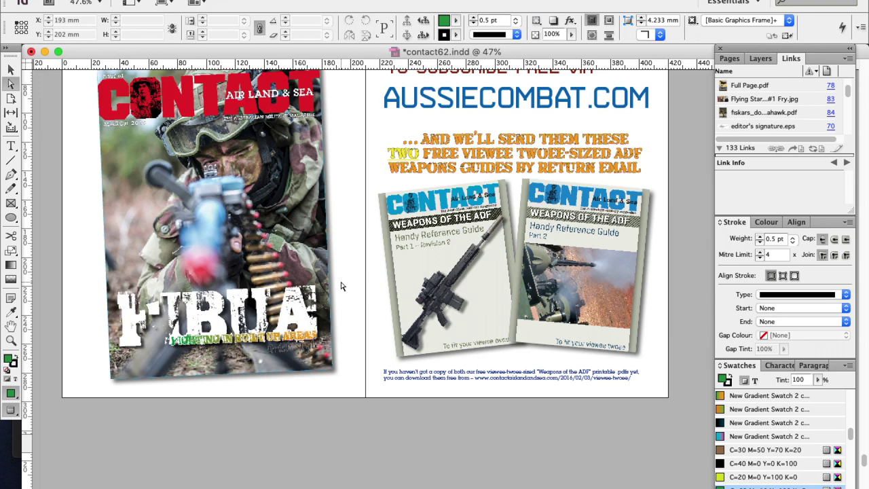
pyautogui.click(231, 212)
pyautogui.press('Delete')
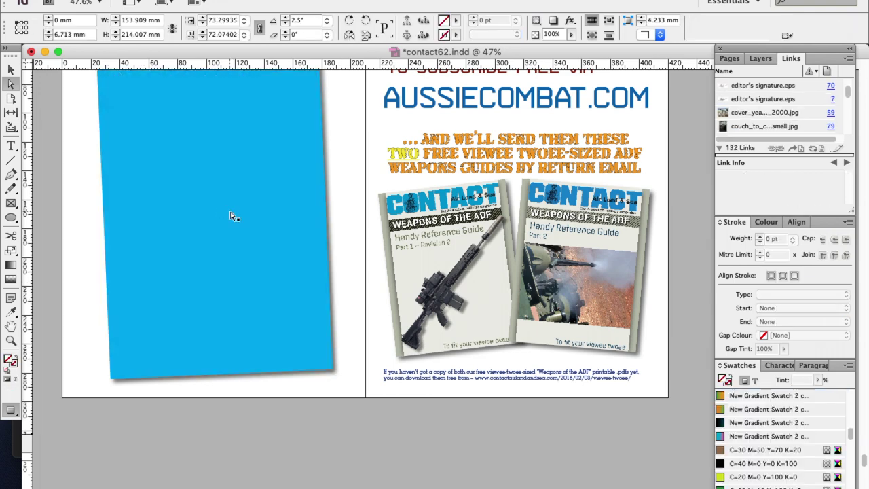
# Delete the F-35 Lightning II poster and the Retro-Pilot Retro Art heading from the Q Store page
pyautogui.scroll(-6, 230, 216)
pyautogui.scroll(-6, 230, 216)
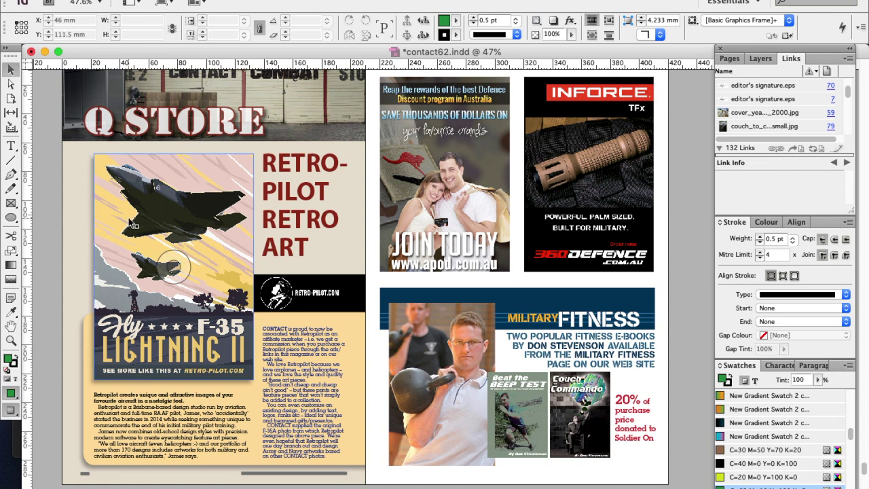
pyautogui.press('Delete')
pyautogui.click(304, 218)
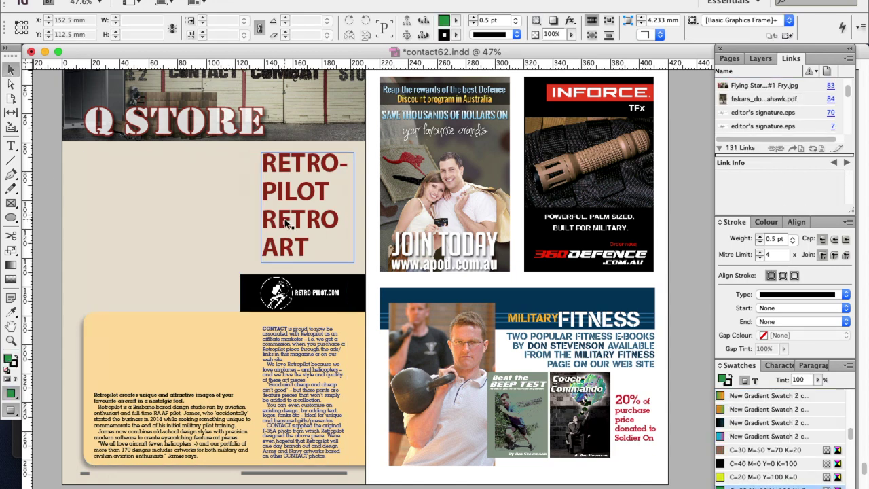
pyautogui.press('Delete')
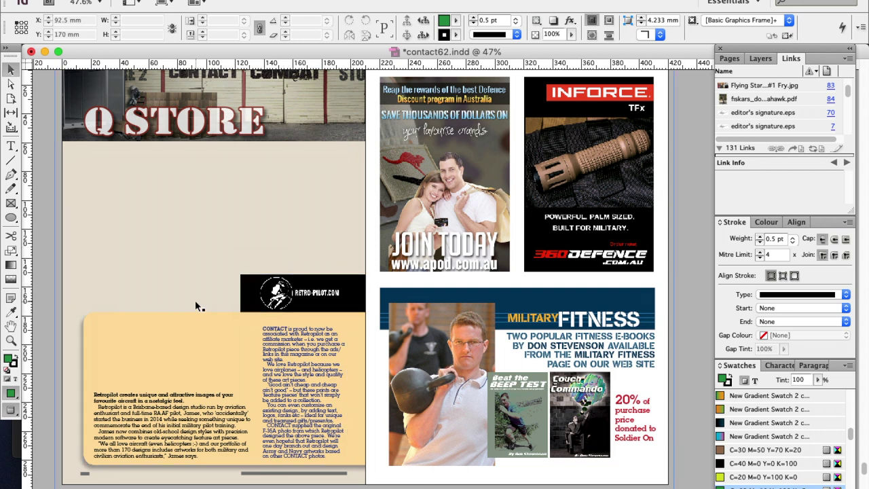
# Delete the yellow panel, the retro-pilot.com banner and both text blocks from the Q Store page
pyautogui.click(197, 323)
pyautogui.press('Delete')
pyautogui.click(261, 299)
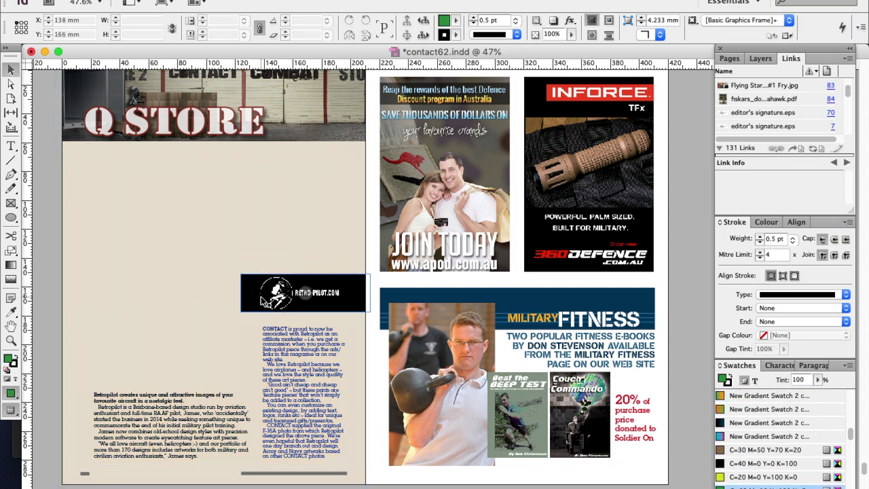
pyautogui.press('Delete')
pyautogui.click(275, 351)
pyautogui.press('Delete')
pyautogui.click(208, 405)
pyautogui.press('Delete')
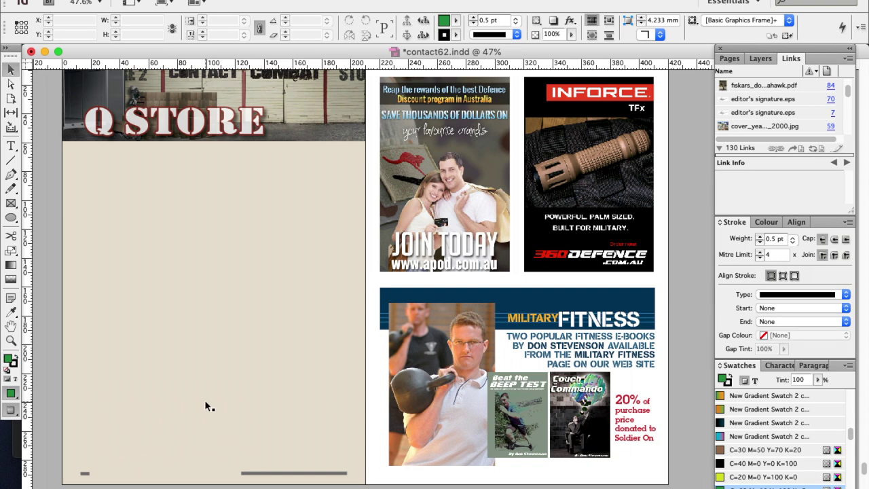
# Replace the photo caption, "Where young eagles soar" headline and body text on the first Cadet Corner page with question marks
pyautogui.scroll(-1, 39, 296)
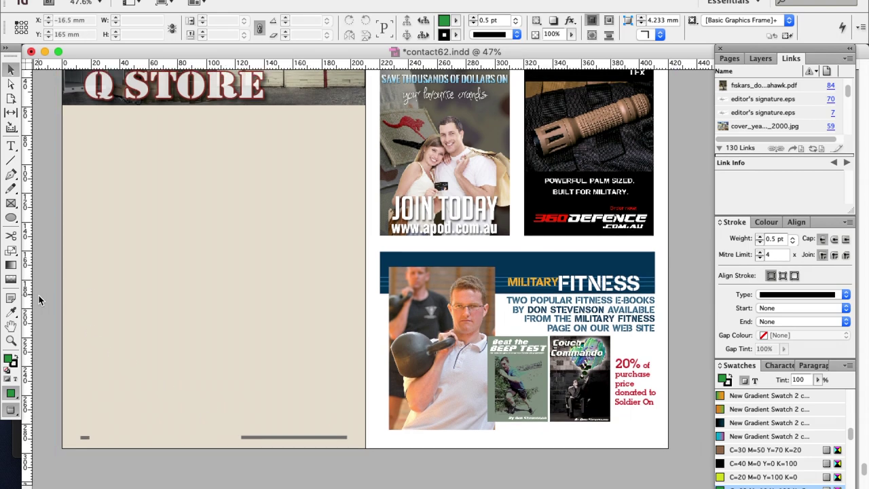
pyautogui.scroll(-3, 39, 295)
pyautogui.scroll(-15, 39, 296)
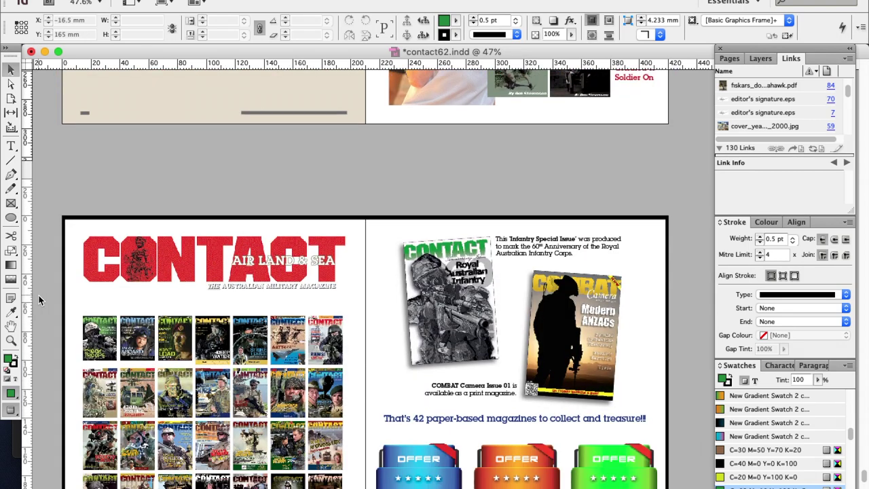
pyautogui.scroll(-5, 38, 296)
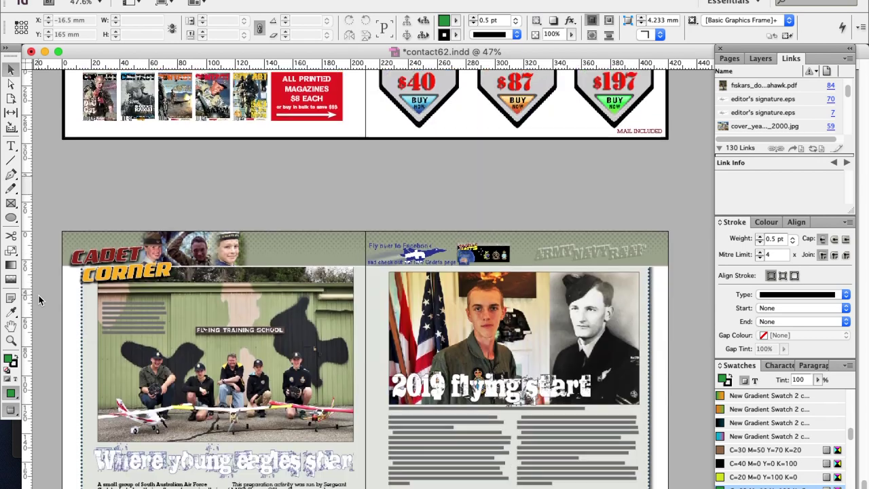
pyautogui.click(11, 145)
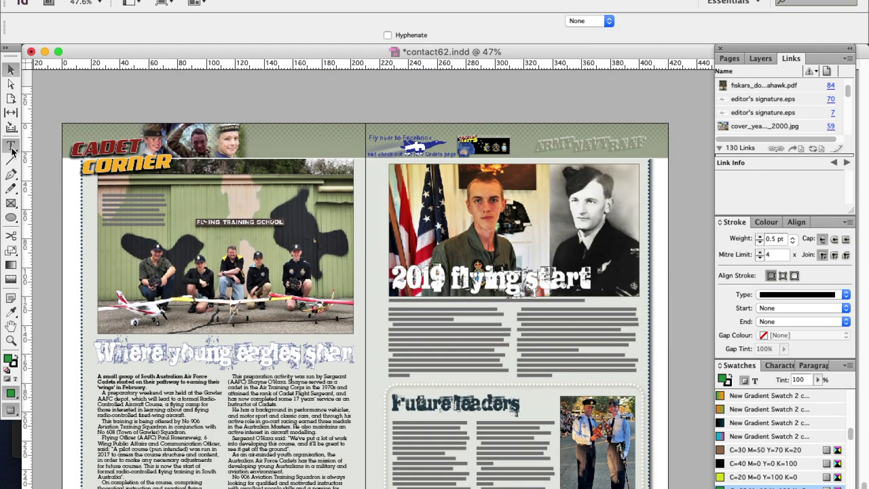
pyautogui.click(130, 202)
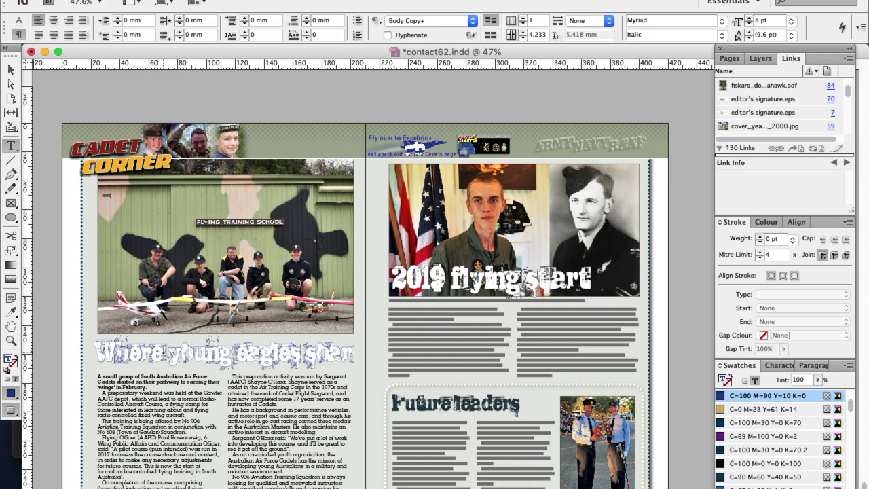
pyautogui.click(163, 353)
pyautogui.press('super+a')
pyautogui.write('T')
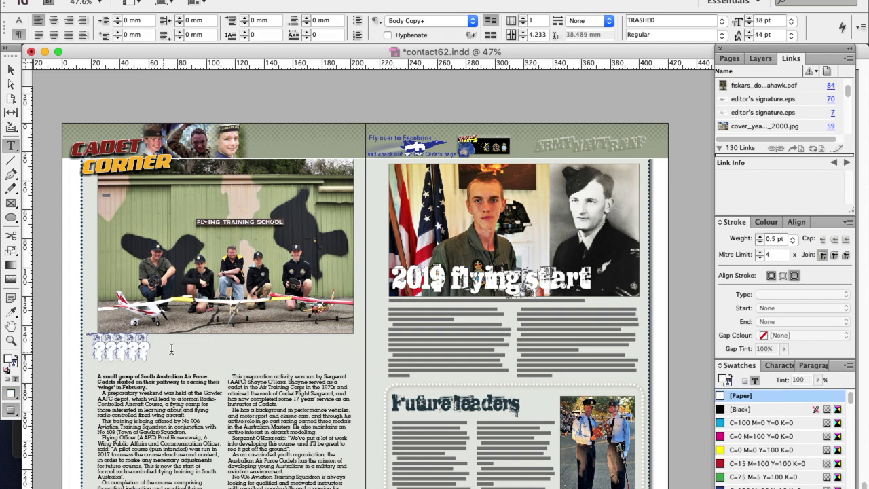
pyautogui.click(106, 376)
pyautogui.hotkey('ctrl', 'a')
pyautogui.press('BackSpace')
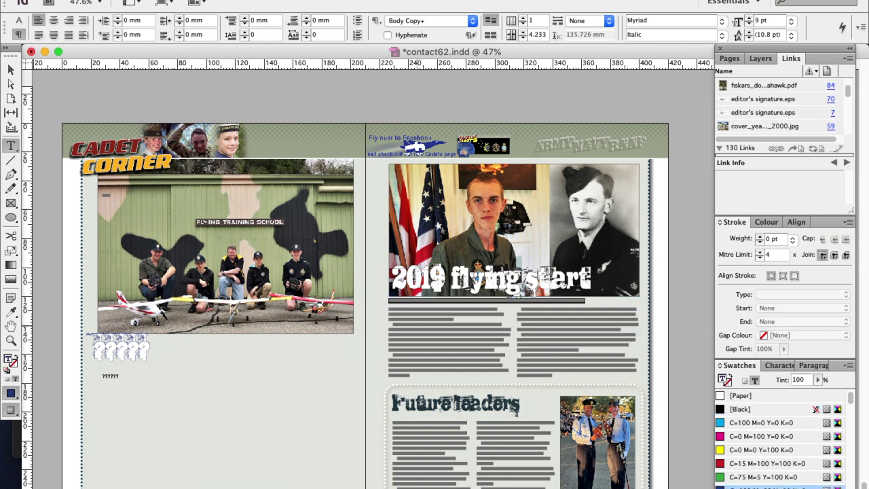
# Replace the caption, story text and headline of the "2019 flying start" article with question marks
pyautogui.click(470, 362)
pyautogui.hotkey('ctrl', 'a')
pyautogui.press('BackSpace')
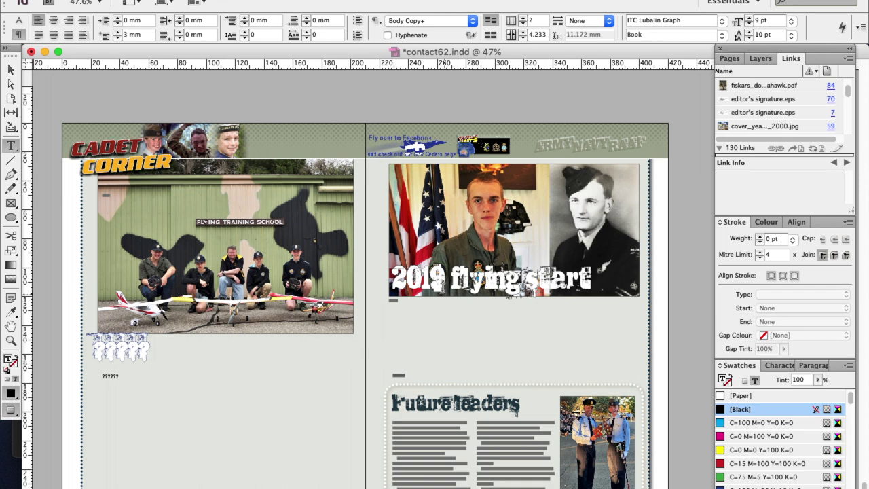
pyautogui.click(397, 272)
pyautogui.hotkey('ctrl', 'a')
pyautogui.press('BackSpace')
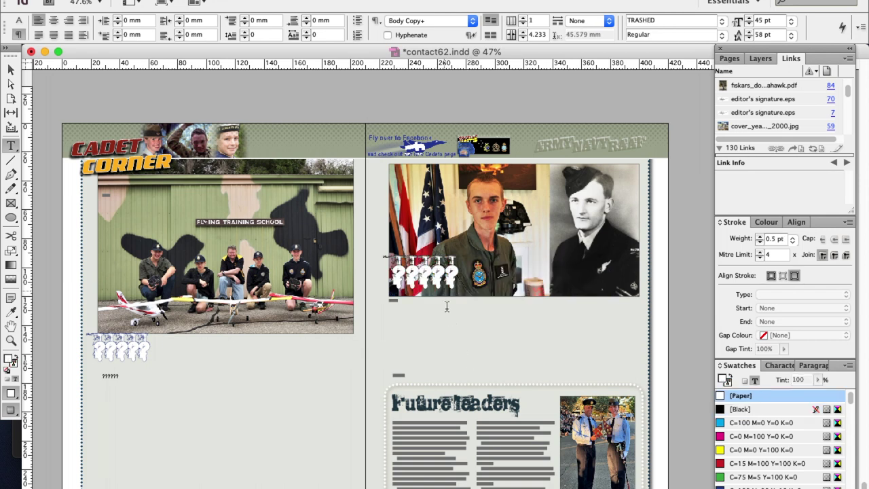
# Replace the "Future leaders" headline with "?????"
pyautogui.click(423, 403)
pyautogui.hotkey('ctrl', 'a')
pyautogui.press('BackSpace')
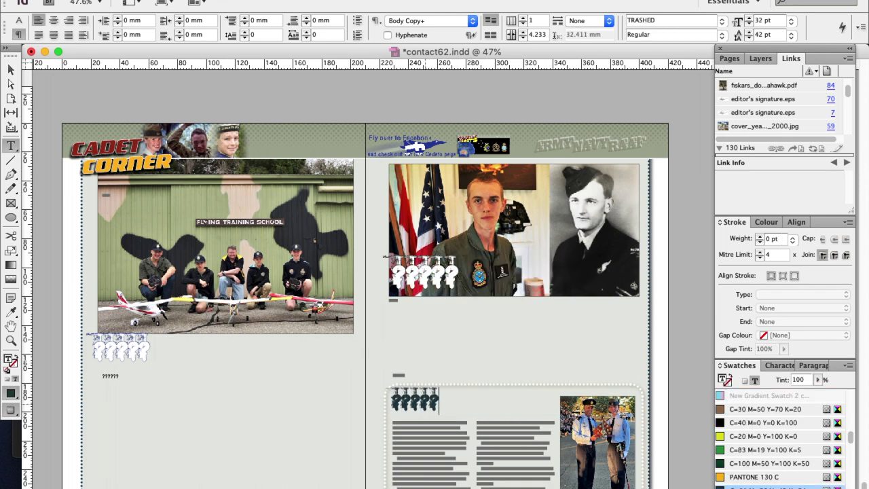
# Clear the body text of the framed article at the bottom of the second Cadet Corner page
pyautogui.click(433, 464)
pyautogui.hotkey('ctrl', 'a')
pyautogui.press('BackSpace')
pyautogui.scroll(-1, 433, 464)
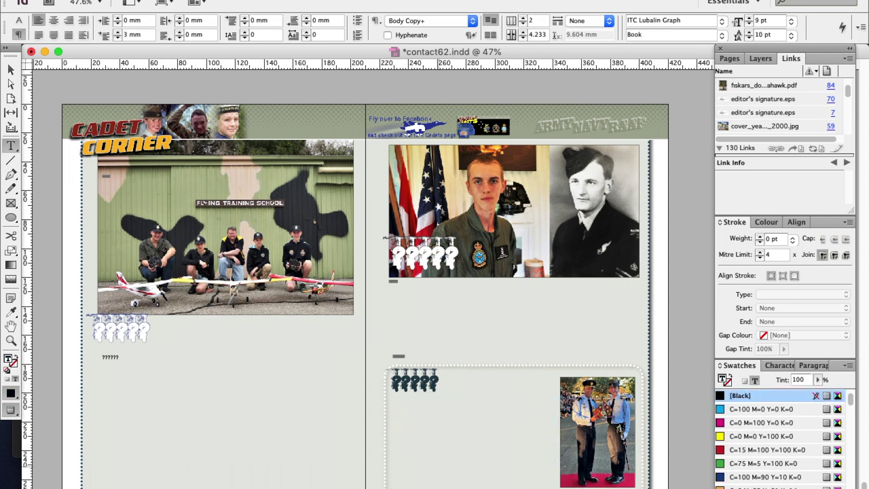
pyautogui.scroll(-5, 450, 459)
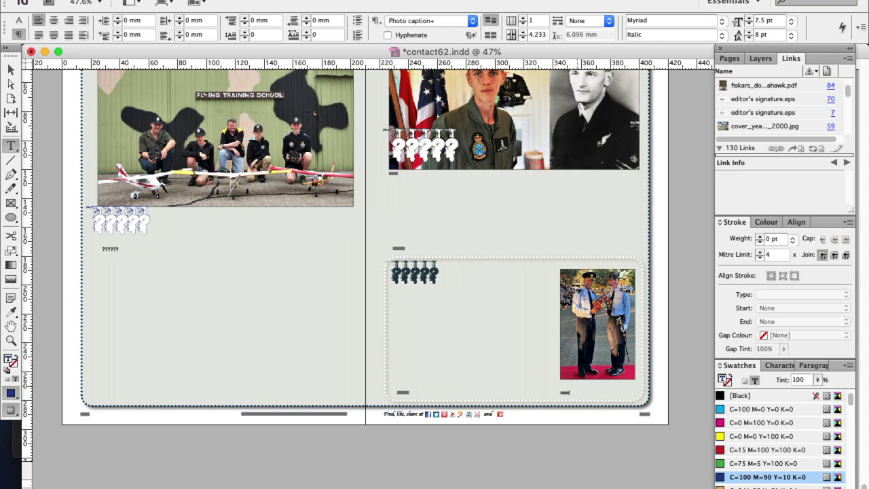
# Delete the flying training school photo, the airman portraits photo and the framed article's photo from the Cadet Corner spread, keeping their frames
pyautogui.click(11, 83)
pyautogui.click(166, 140)
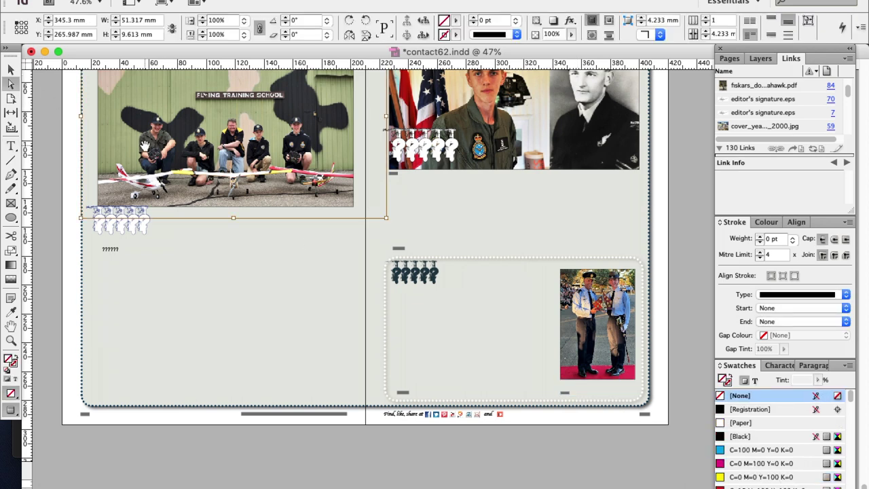
pyautogui.press('Delete')
pyautogui.press('Delete')
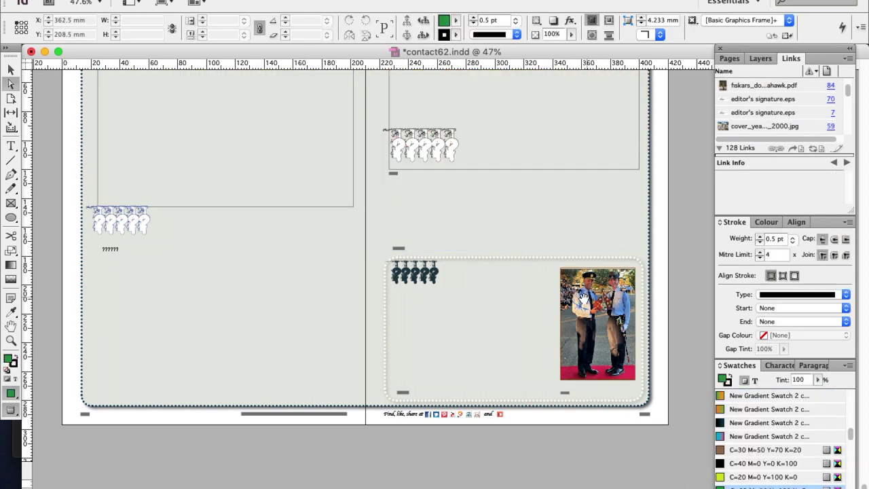
pyautogui.click(585, 305)
pyautogui.press('Delete')
# Delete the footer items along the bottom of the Cadet Corner spread and save the document
pyautogui.scroll(-10, 334, 275)
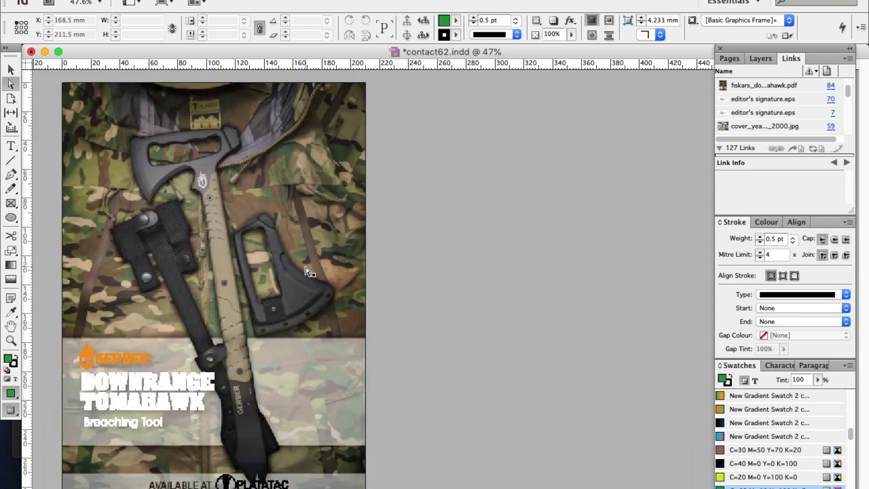
pyautogui.scroll(3, 309, 272)
pyautogui.scroll(3, 306, 272)
pyautogui.click(170, 136)
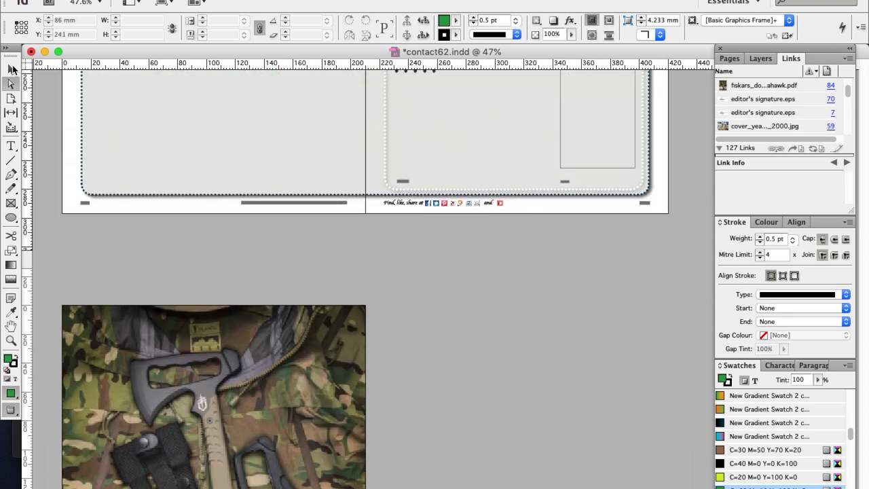
pyautogui.moveTo(680, 212); pyautogui.dragTo(679, 203)
pyautogui.press('Delete')
pyautogui.scroll(2, 505, 304)
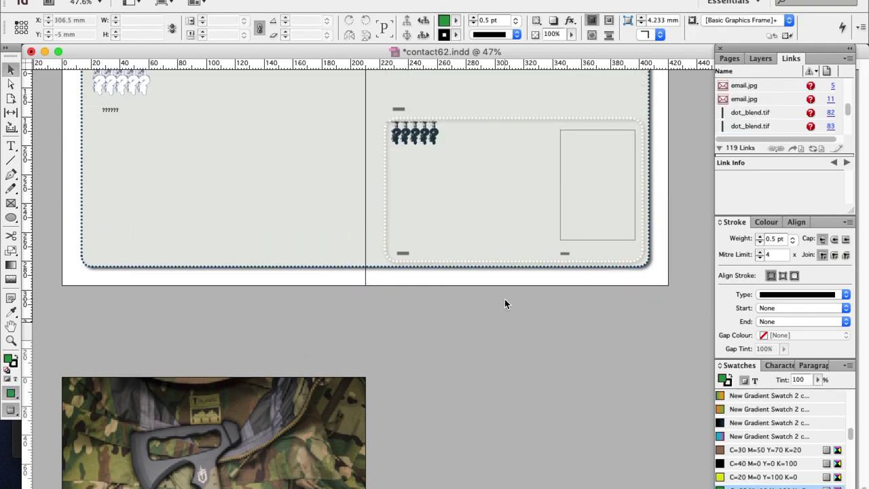
pyautogui.press('super+s')
# Review the stripped spreads from Cadet Corner back through the document to the cover
pyautogui.scroll(20, 505, 304)
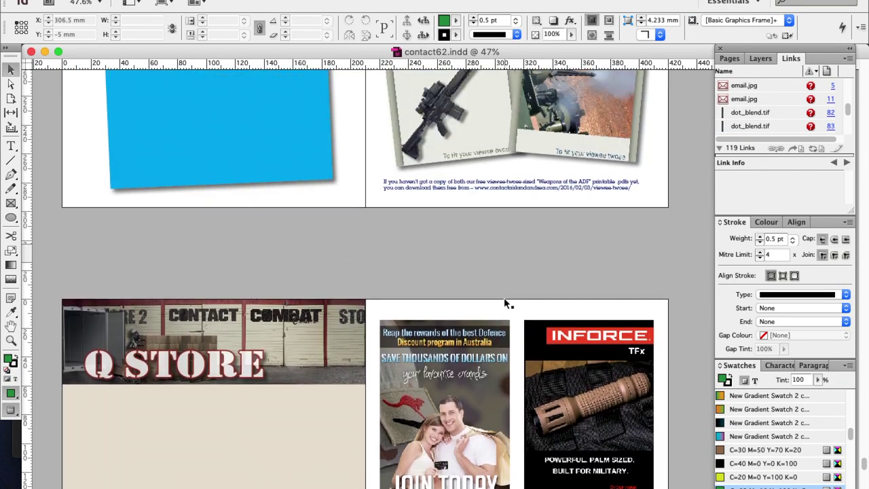
pyautogui.scroll(20, 504, 299)
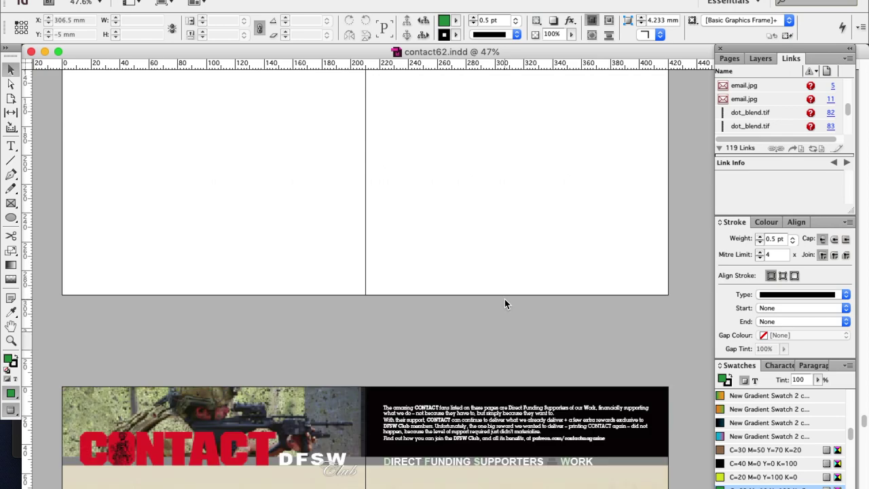
pyautogui.scroll(15, 505, 303)
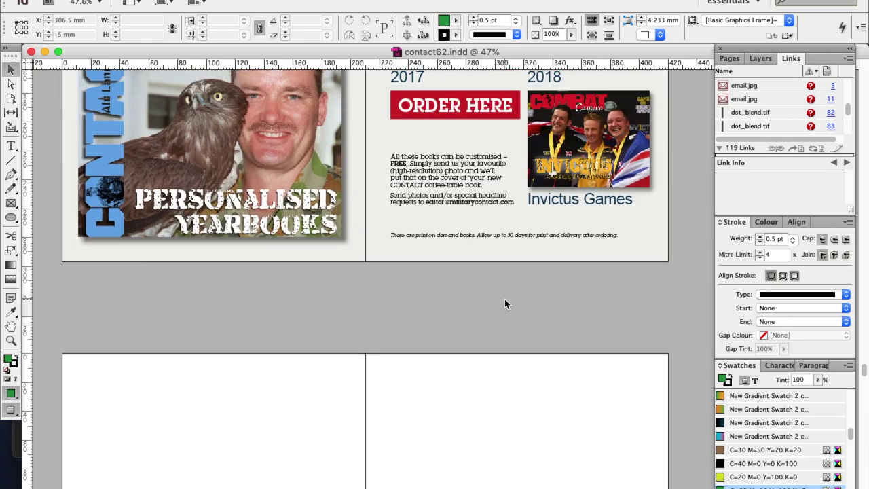
pyautogui.scroll(15, 505, 304)
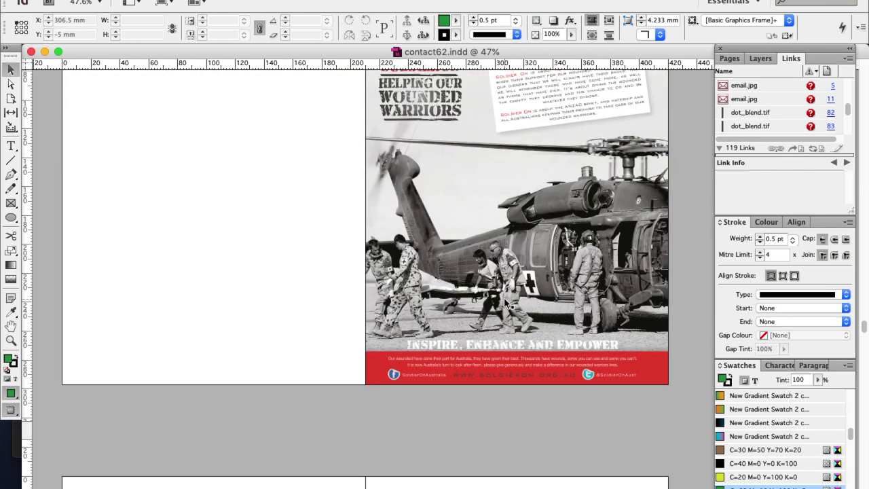
pyautogui.scroll(15, 504, 303)
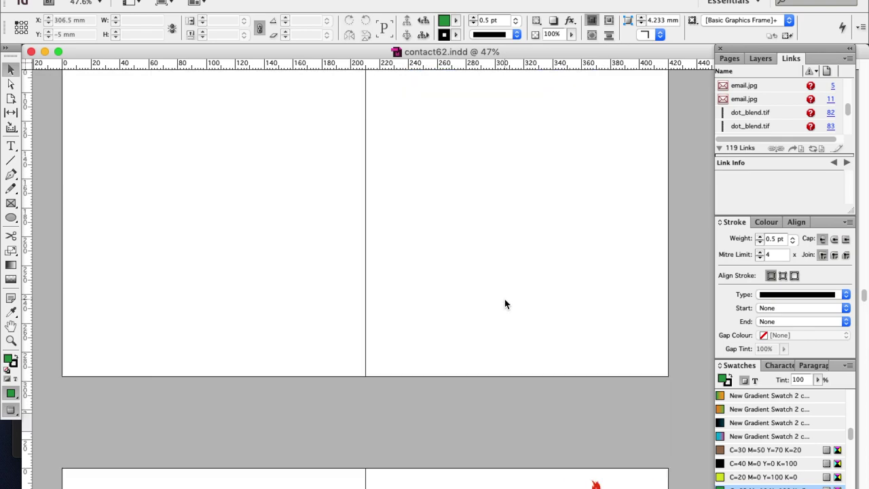
pyautogui.scroll(15, 505, 299)
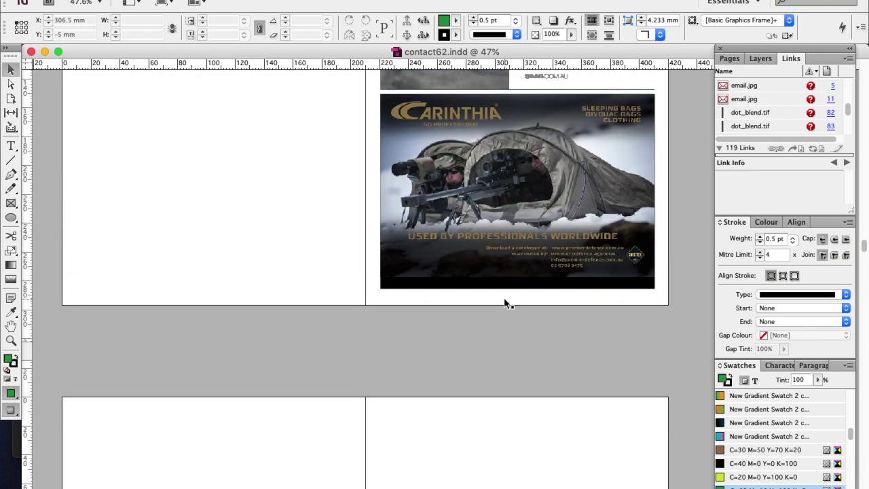
pyautogui.scroll(15, 506, 303)
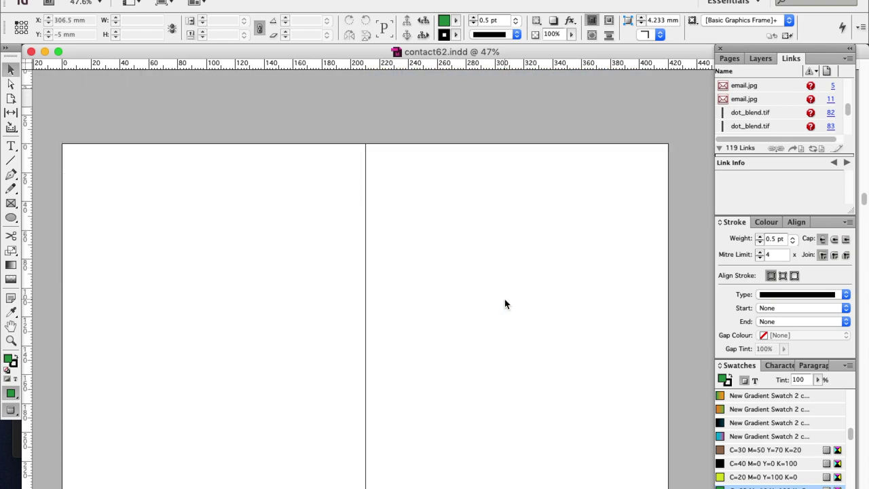
pyautogui.scroll(15, 505, 304)
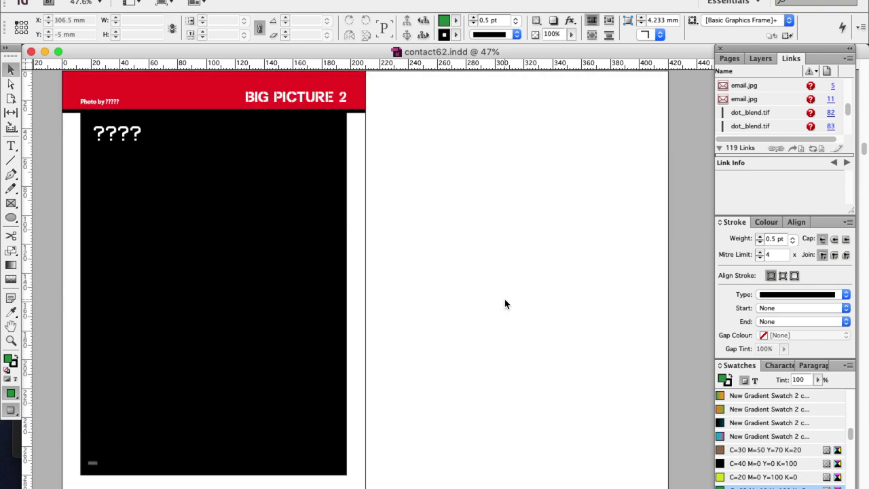
pyautogui.scroll(15, 505, 304)
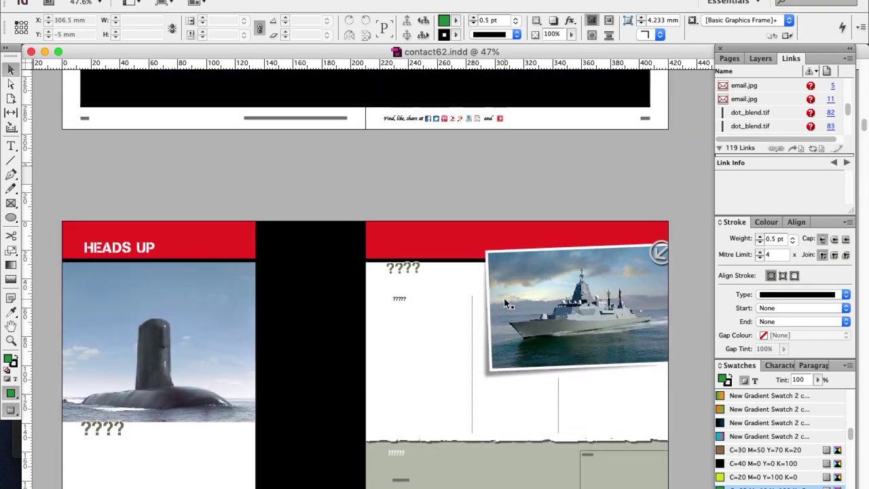
pyautogui.scroll(15, 504, 304)
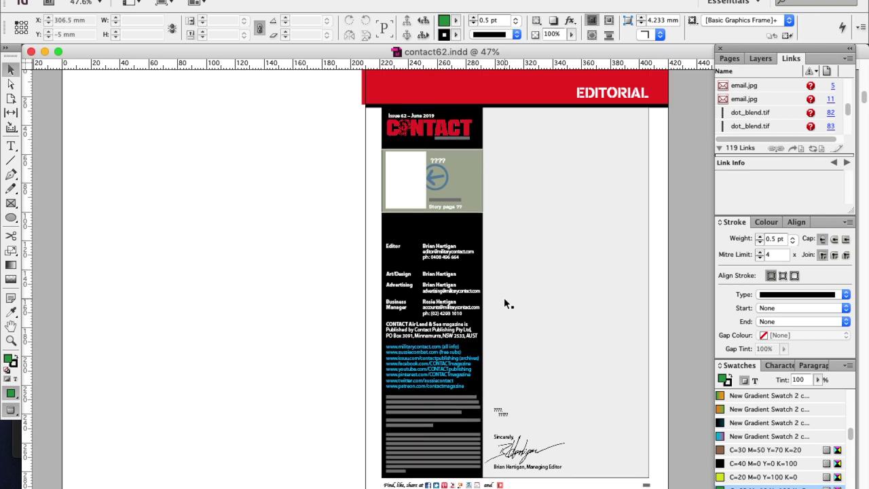
pyautogui.scroll(15, 505, 303)
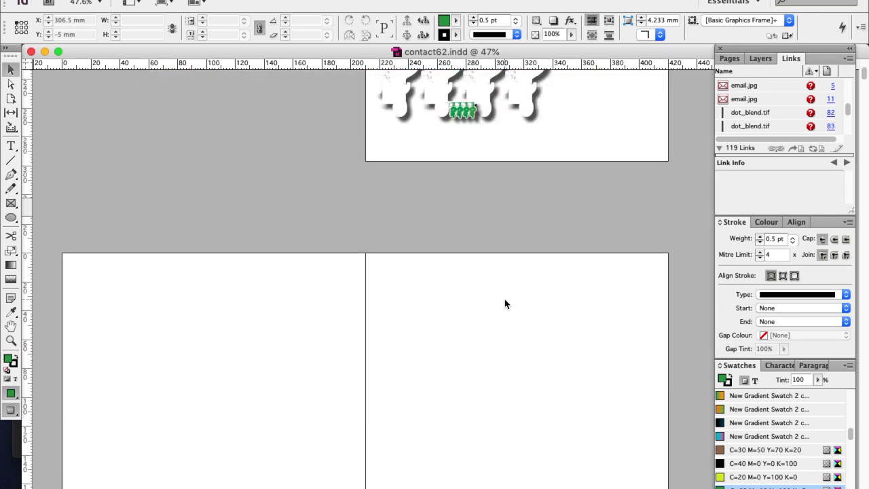
# Zoom out to 5% and examine all spreads of the template from the cover to the end
pyautogui.press('super+minus')
pyautogui.press('super+minus')
pyautogui.press('super+minus')
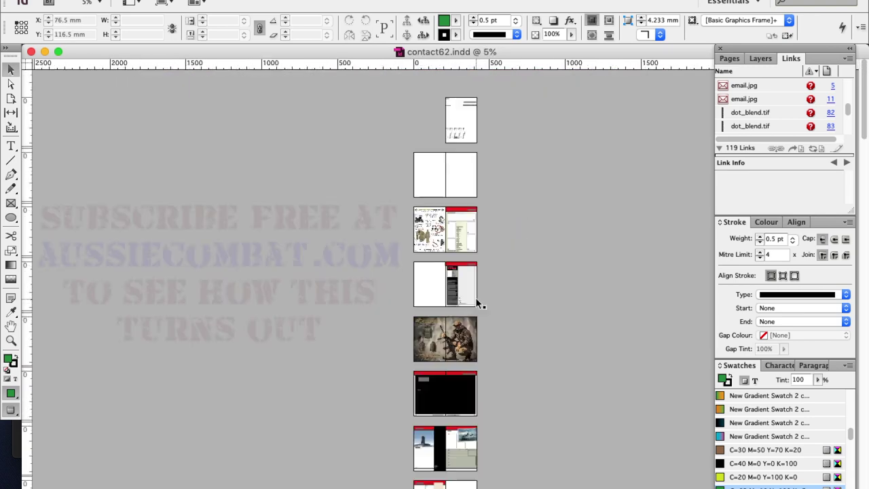
pyautogui.scroll(-10, 554, 288)
pyautogui.scroll(-10, 555, 288)
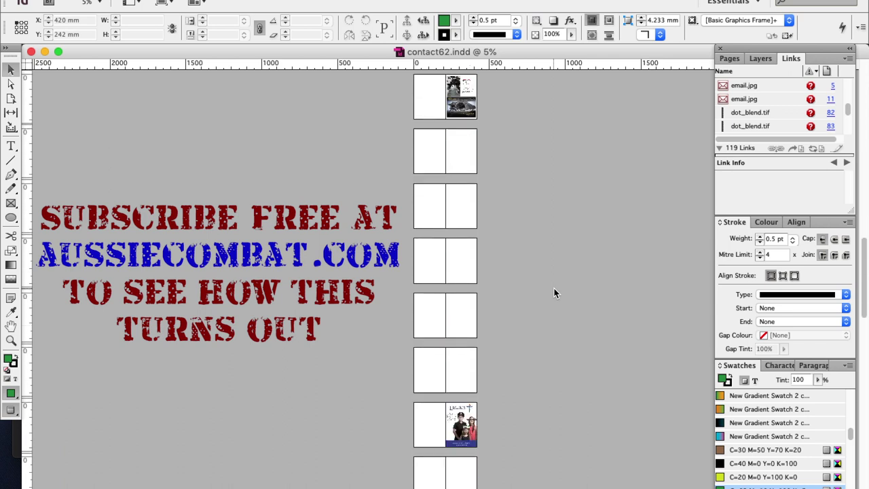
pyautogui.scroll(-10, 554, 290)
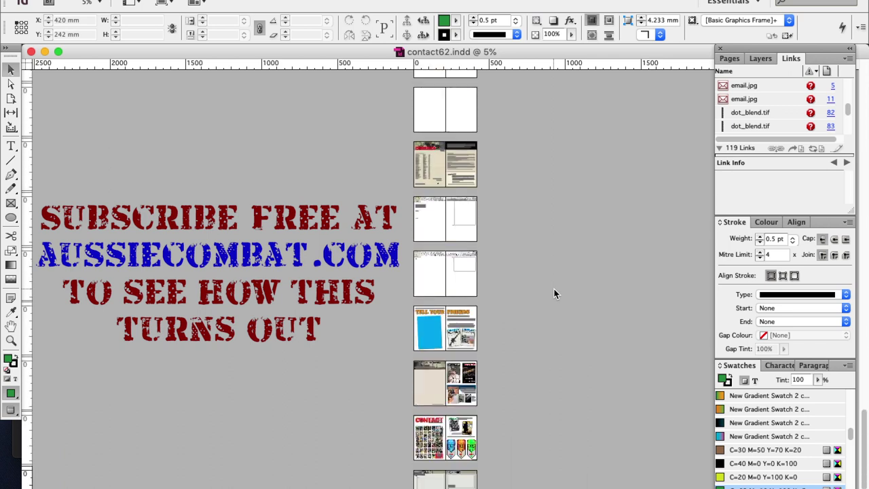
pyautogui.scroll(-10, 554, 289)
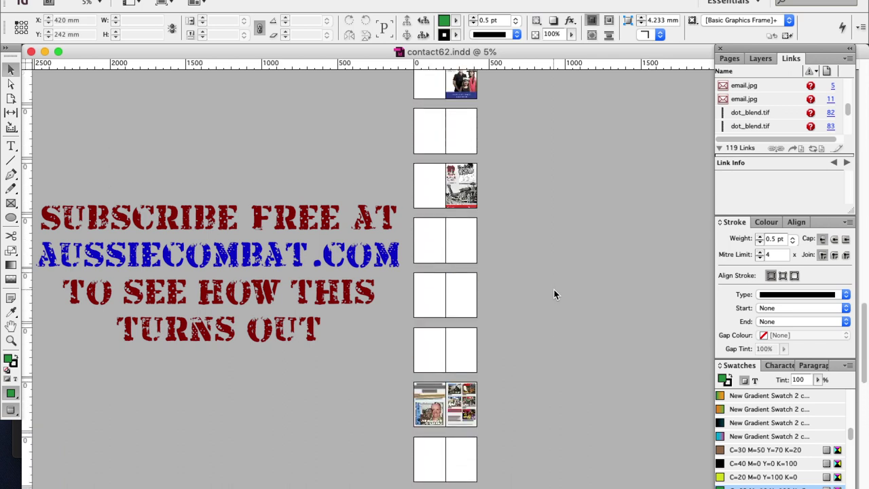
pyautogui.scroll(-10, 554, 294)
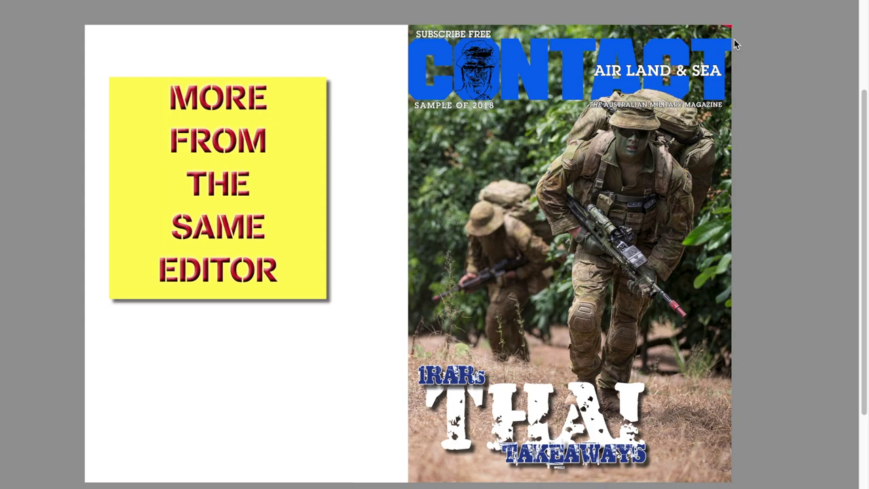
# Page through the CONTACT "Sample of 2018" magazine preview from its cover to the Exercise Pitch Black spread
pyautogui.moveTo(728, 37); pyautogui.dragTo(321, 133)
pyautogui.moveTo(721, 41); pyautogui.dragTo(311, 86)
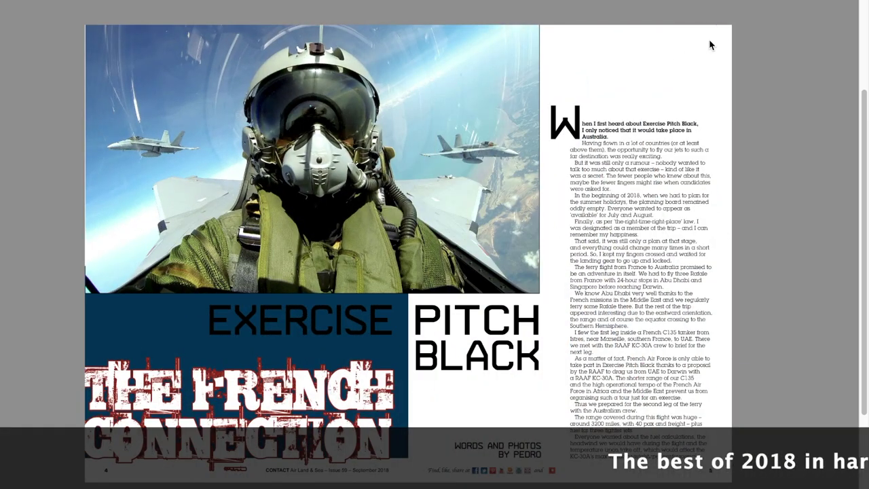